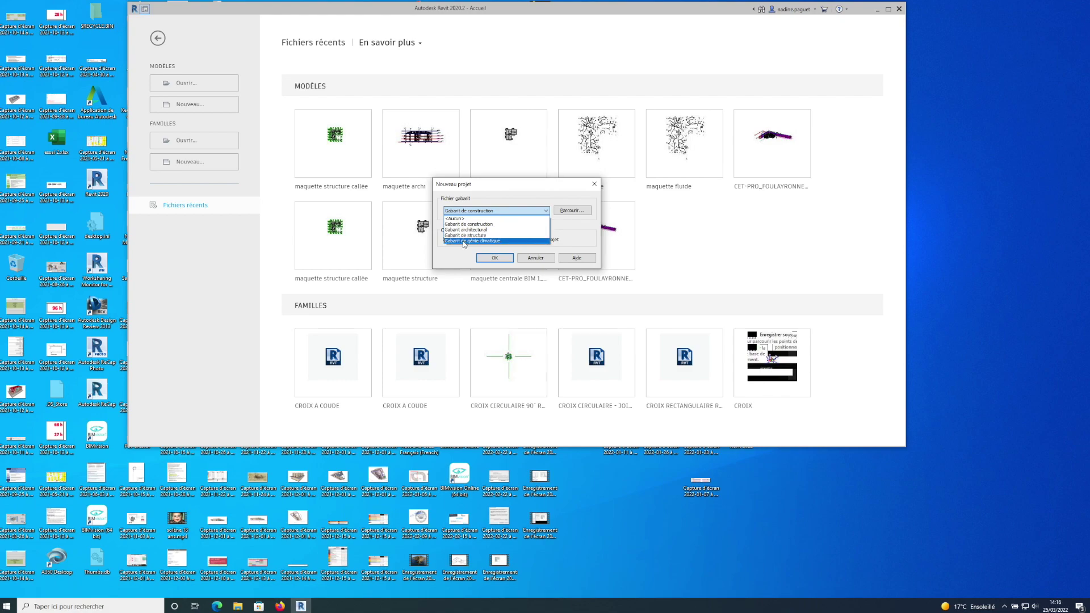
Create a new project from the template gabarit fluide IUT.rte in the DESSIN 2 folder.
{"action": "left_click", "coordinate": [578, 213]}
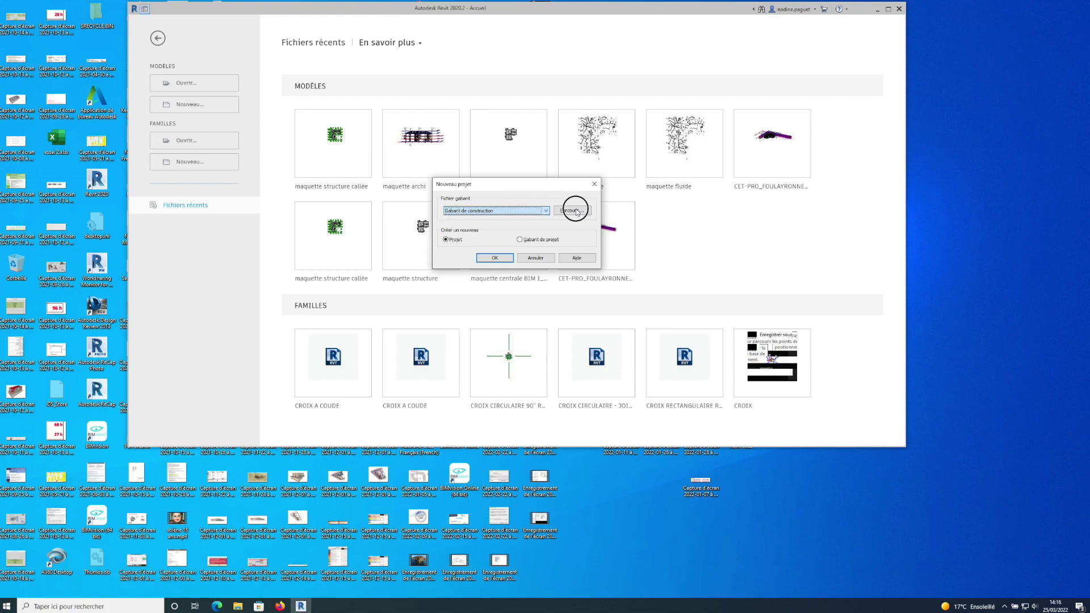
{"action": "left_click", "coordinate": [578, 211]}
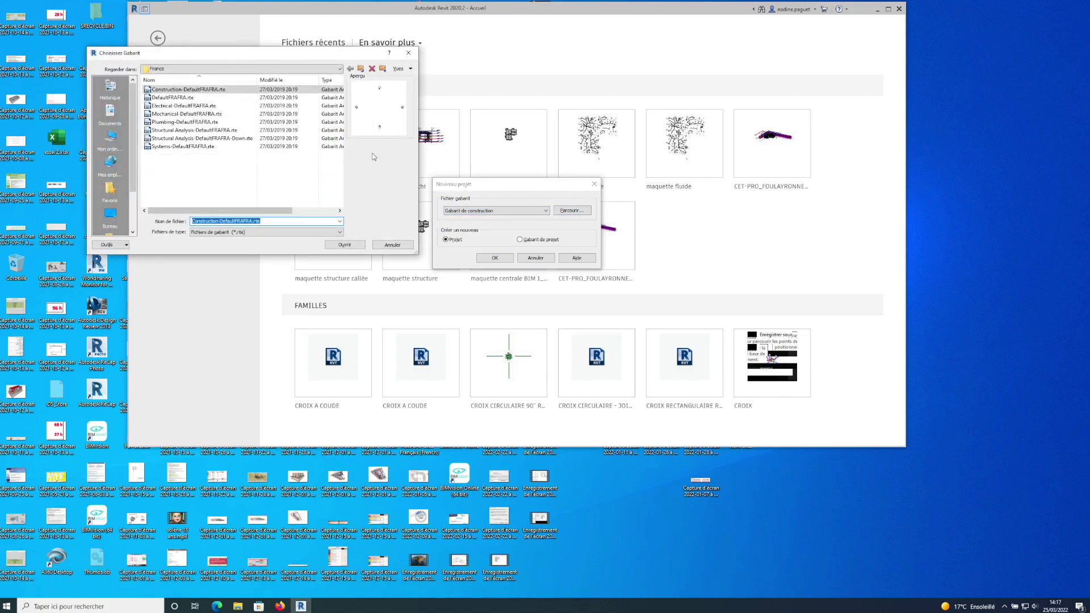
{"action": "left_click", "coordinate": [274, 69]}
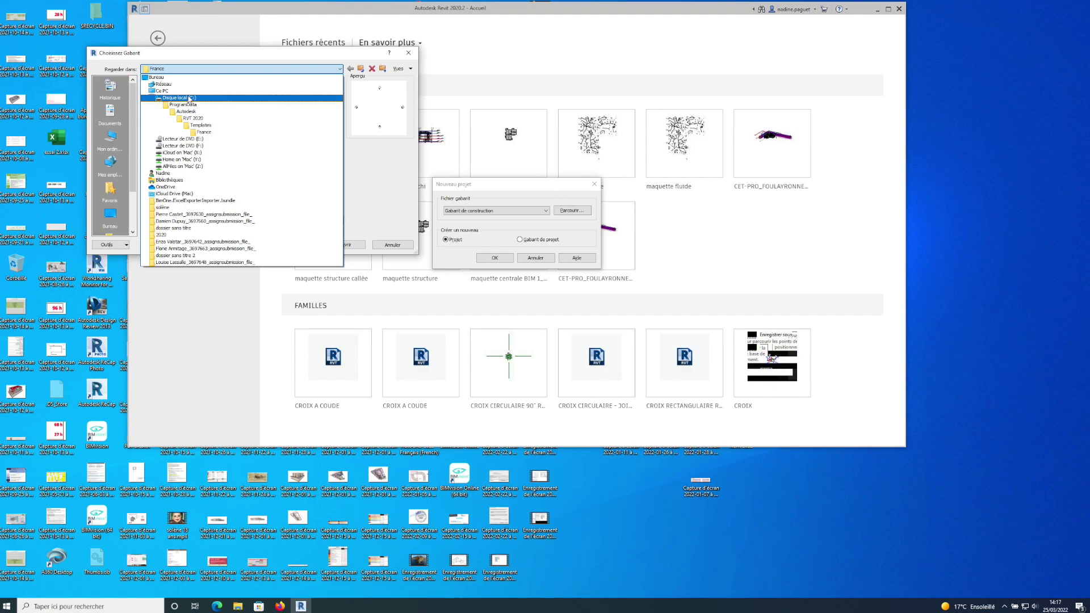
{"action": "left_click", "coordinate": [178, 159]}
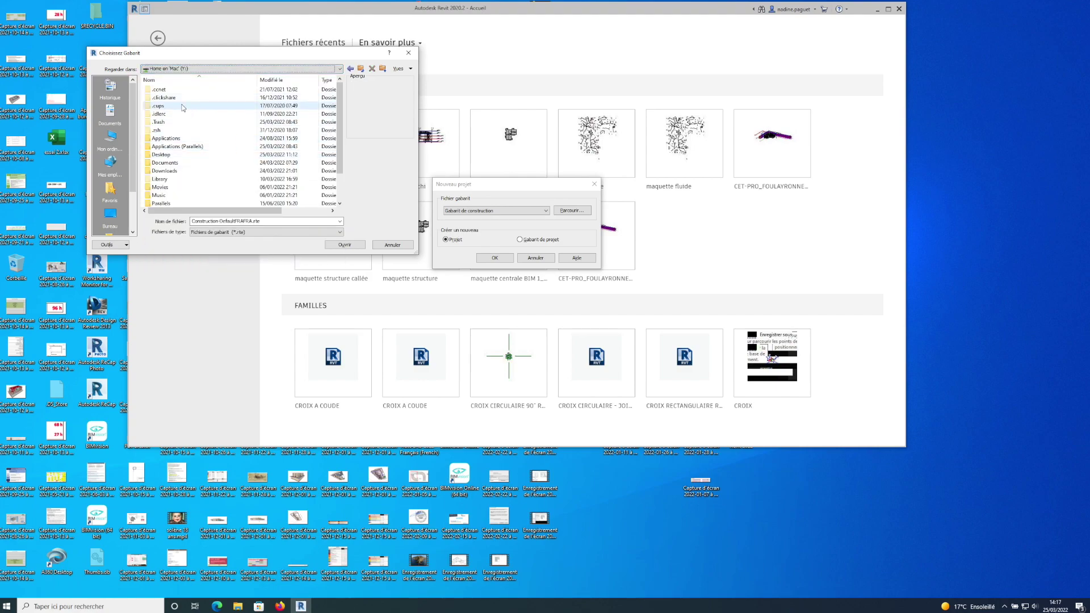
{"action": "double_click", "coordinate": [170, 162]}
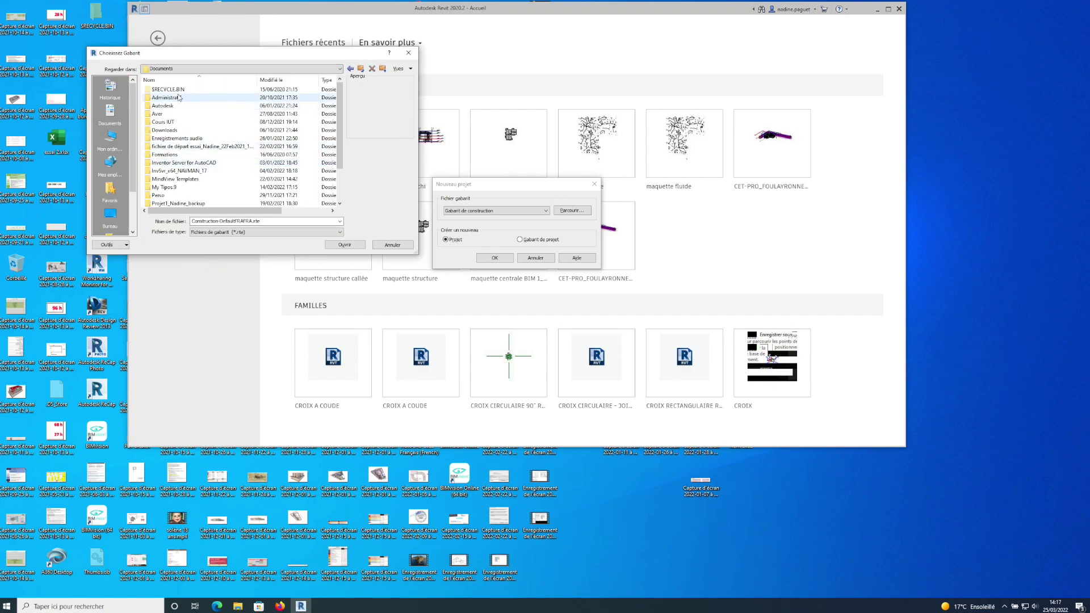
{"action": "double_click", "coordinate": [178, 97]}
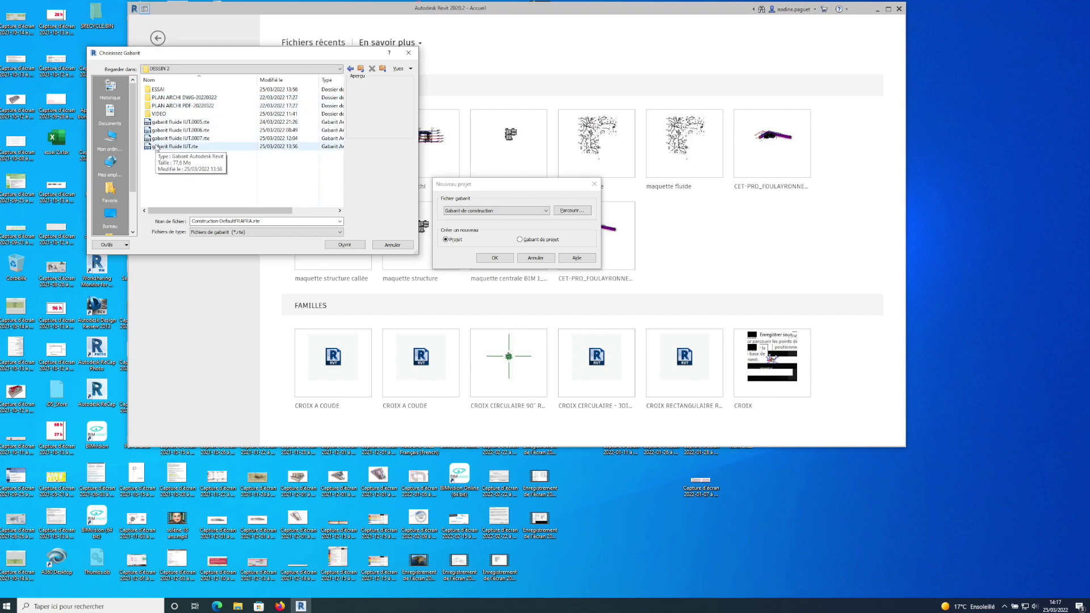
{"action": "left_click", "coordinate": [171, 147]}
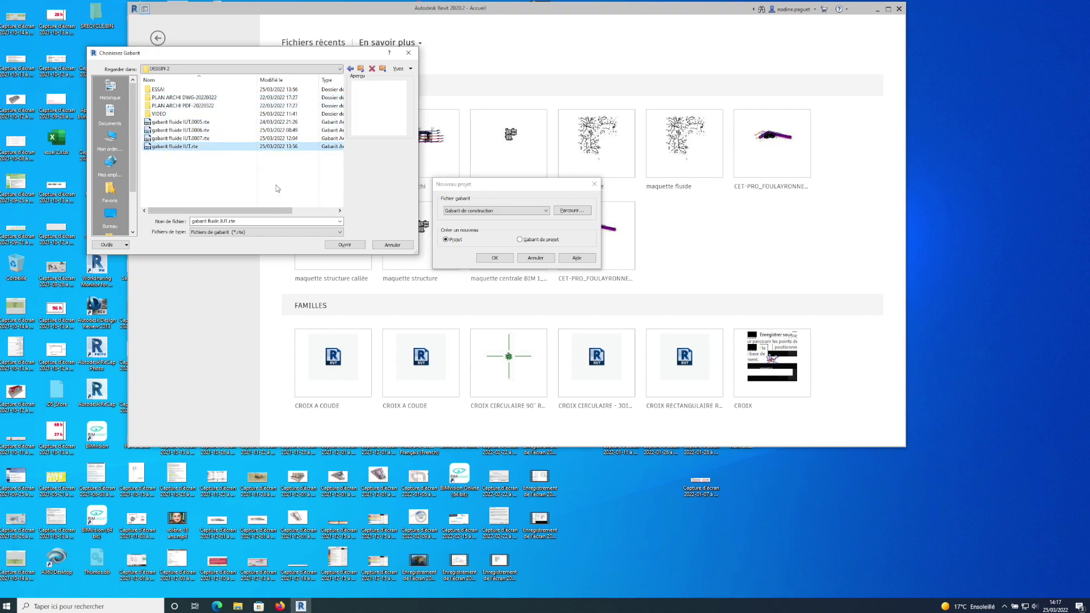
{"action": "left_click", "coordinate": [345, 245]}
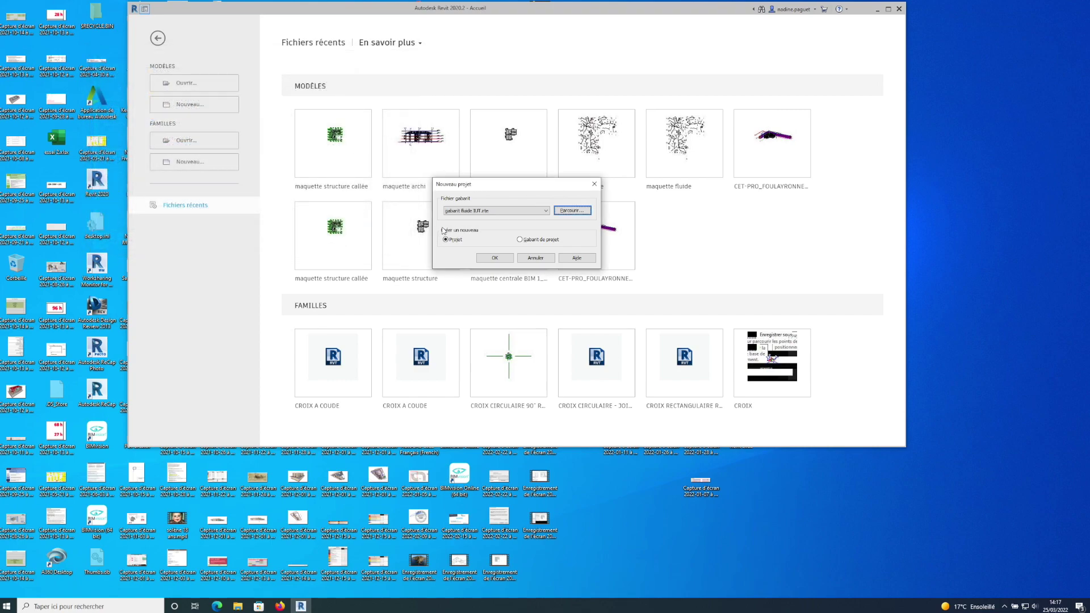
{"action": "left_click", "coordinate": [489, 256]}
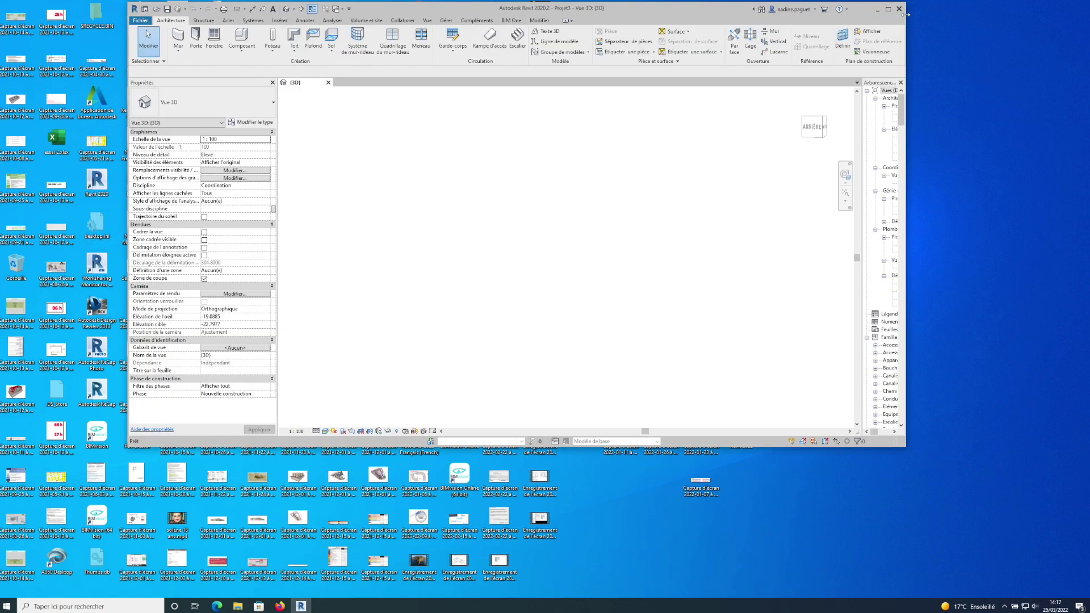
Maximize the Revit window and widen the project browser so the full view and family names can be read.
{"action": "left_click", "coordinate": [889, 9]}
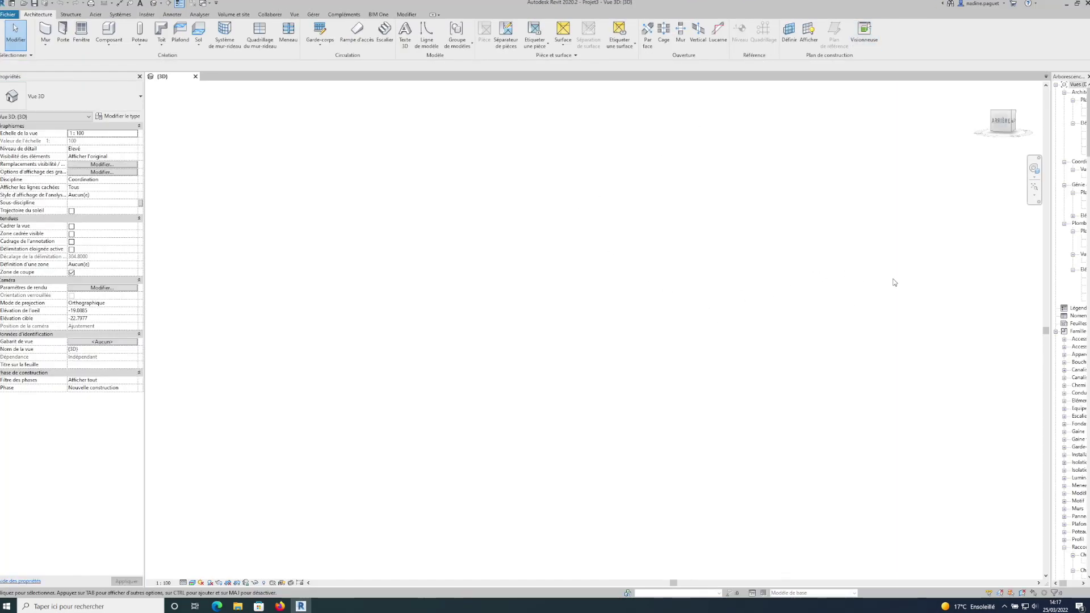
{"action": "left_click_drag", "start_coordinate": [1051, 285], "coordinate": [924, 288]}
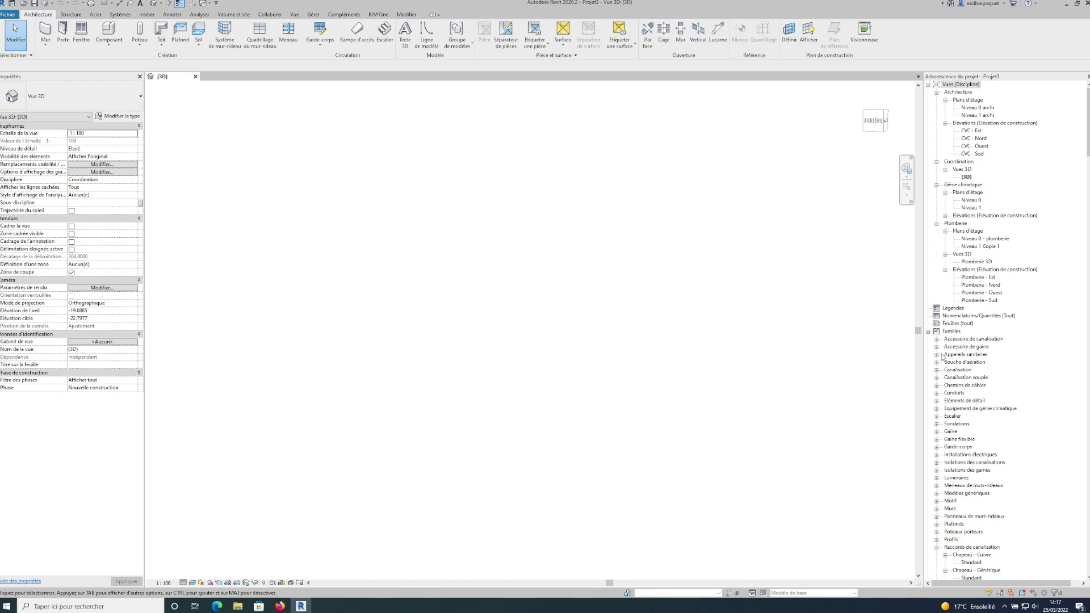
Collapse the pipe fitting, duct fitting and access ramp families and the four discipline view groups in the project browser.
{"action": "left_click", "coordinate": [937, 547]}
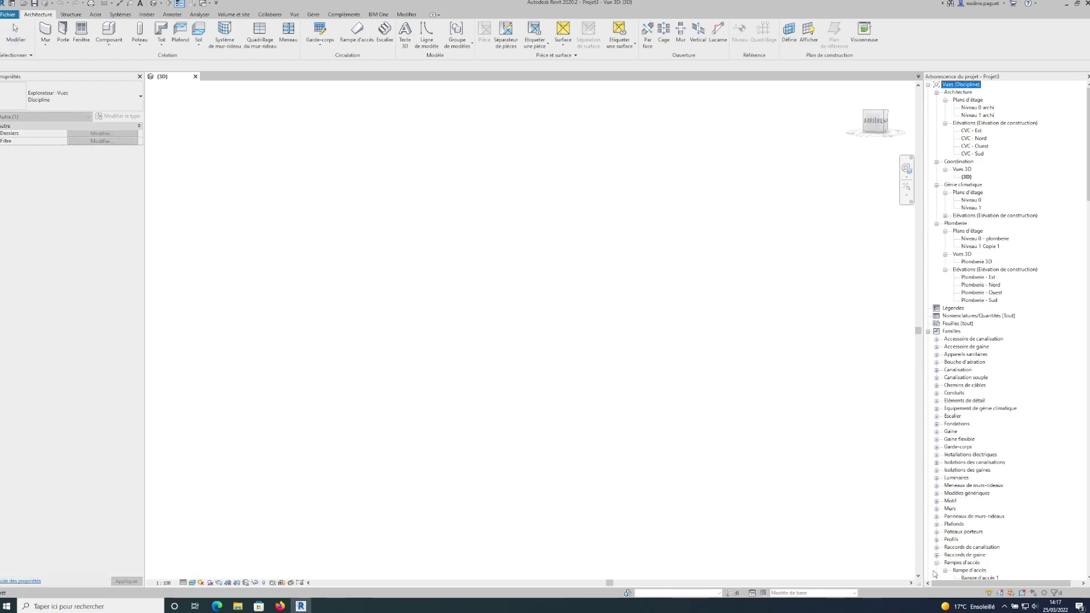
{"action": "left_click", "coordinate": [937, 562]}
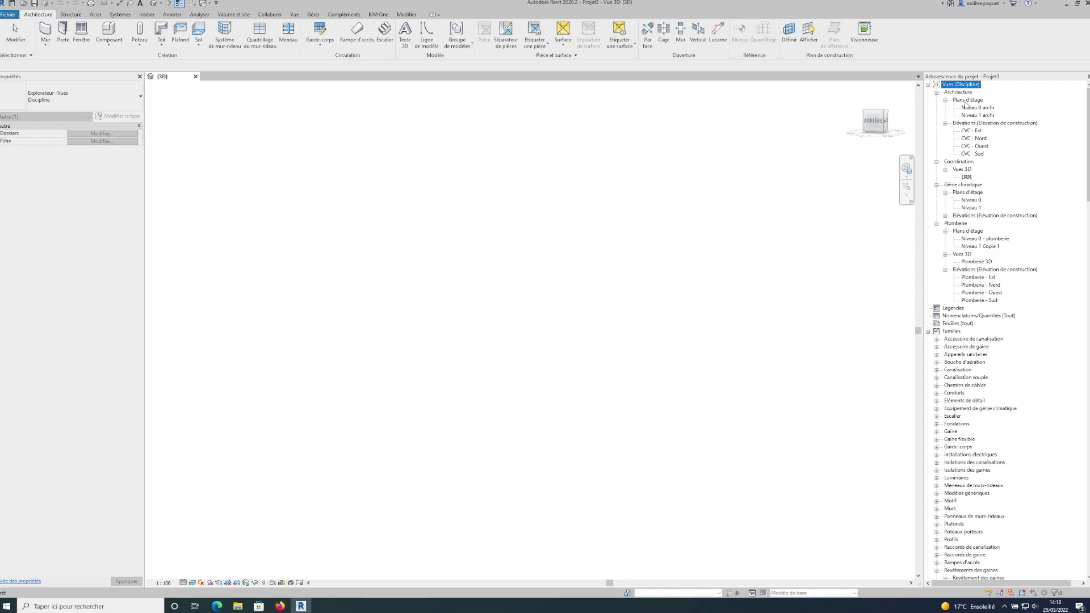
{"action": "left_click", "coordinate": [937, 92]}
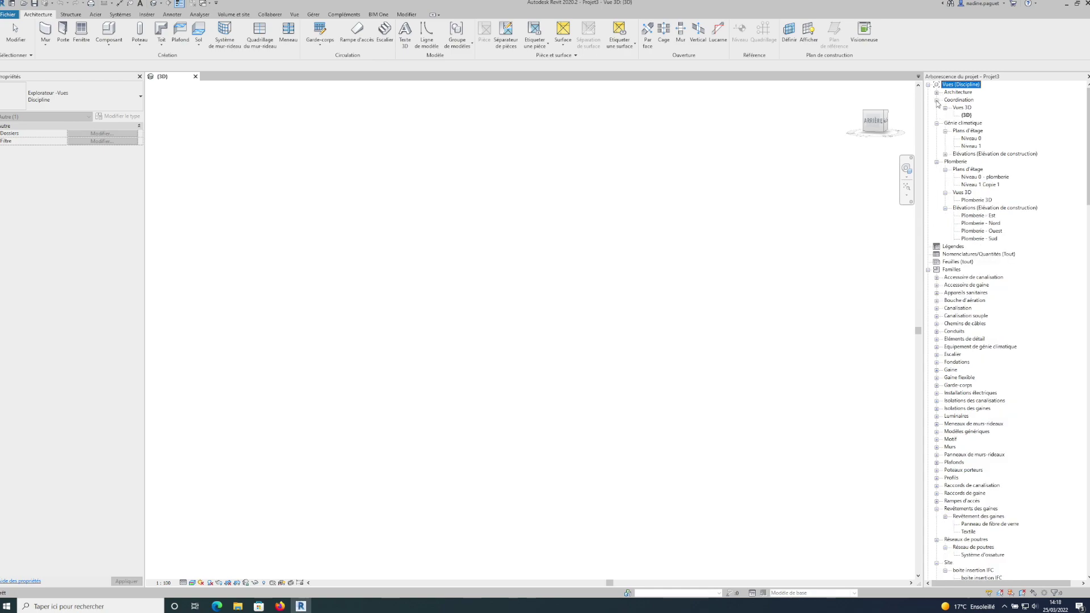
{"action": "left_click", "coordinate": [936, 100]}
{"action": "left_click", "coordinate": [937, 108]}
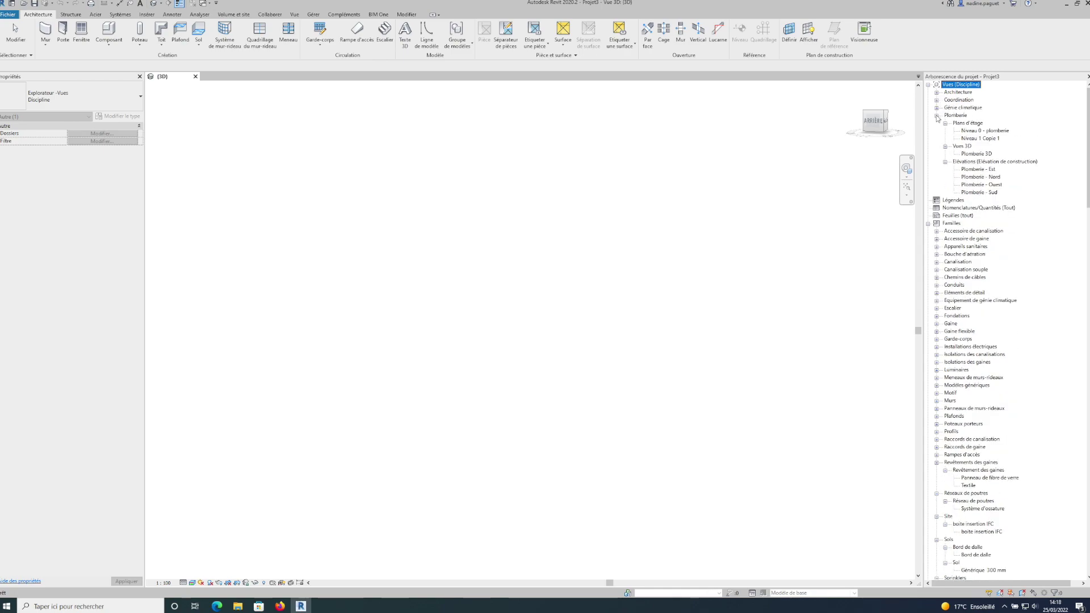
{"action": "left_click", "coordinate": [937, 115]}
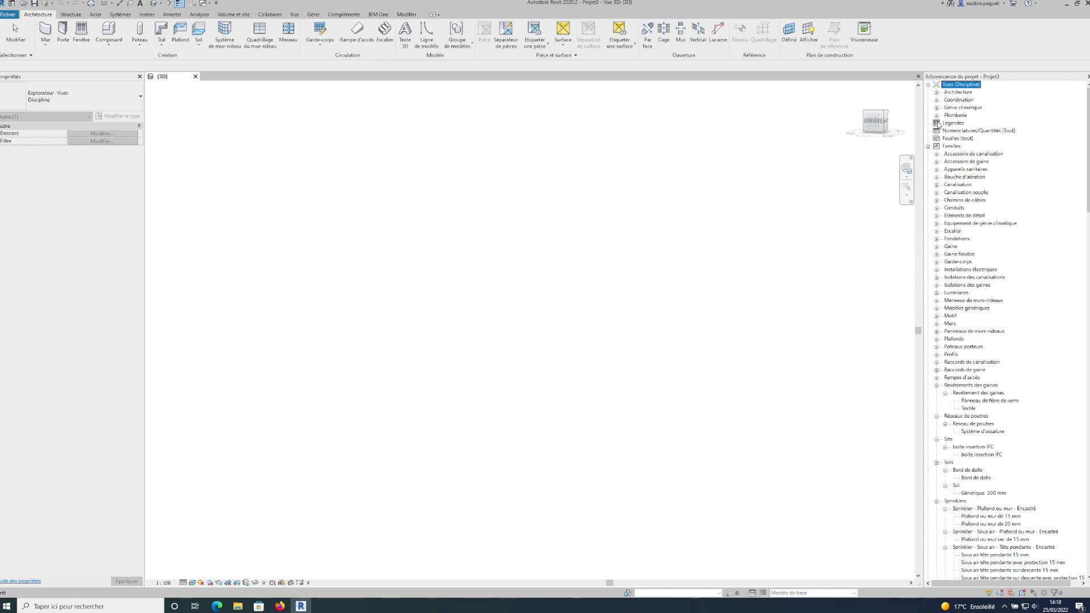
Examine the properties of the Niveau 0 archi plan under Architecture and the Niveau 0 plan under Génie climatique.
{"action": "left_click", "coordinate": [937, 93]}
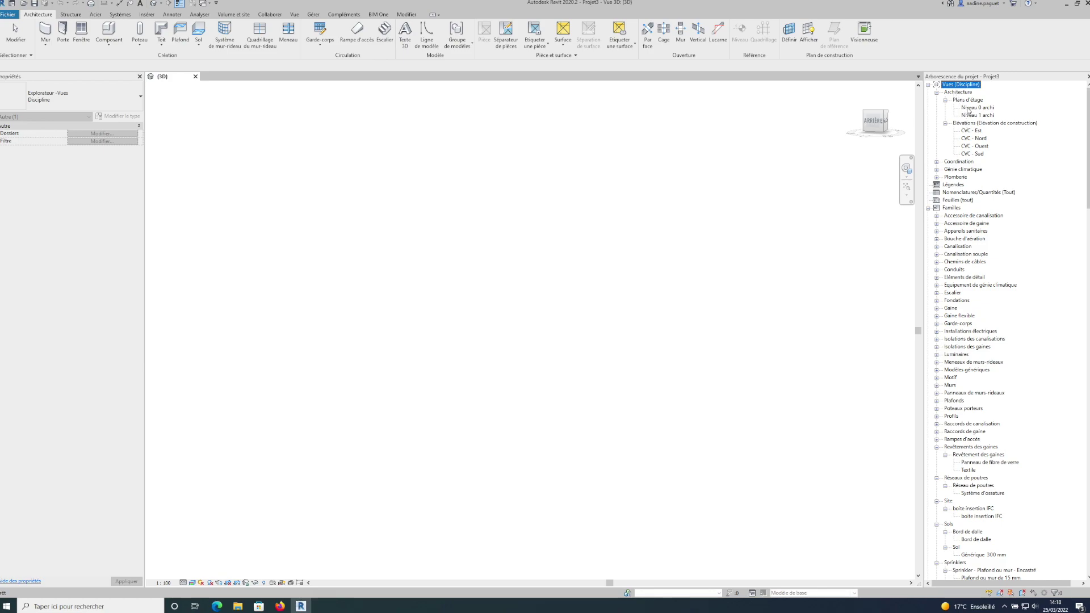
{"action": "left_click", "coordinate": [970, 108]}
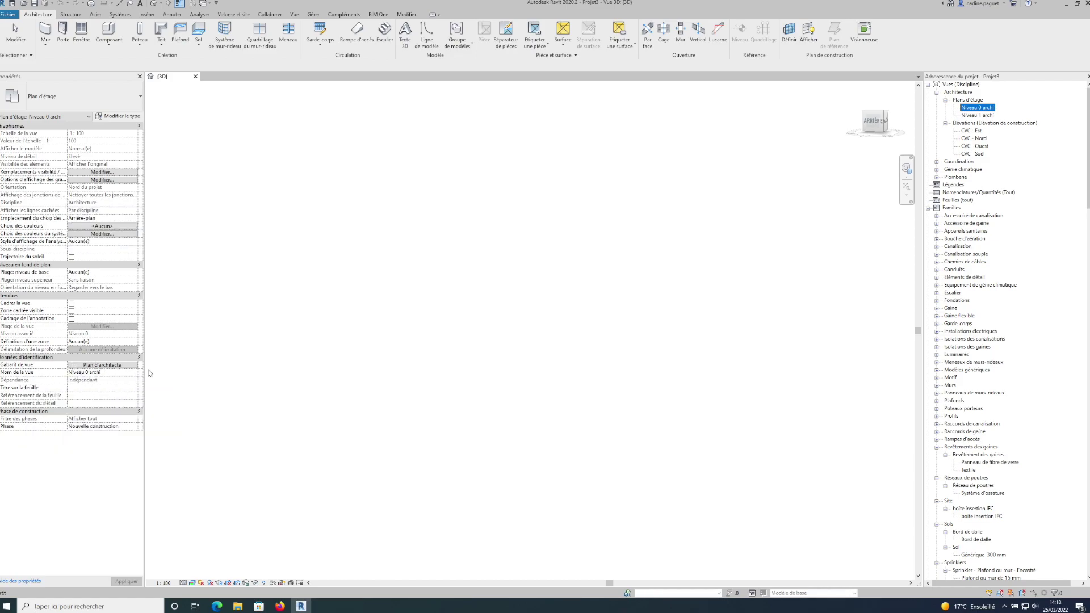
{"action": "left_click", "coordinate": [937, 170]}
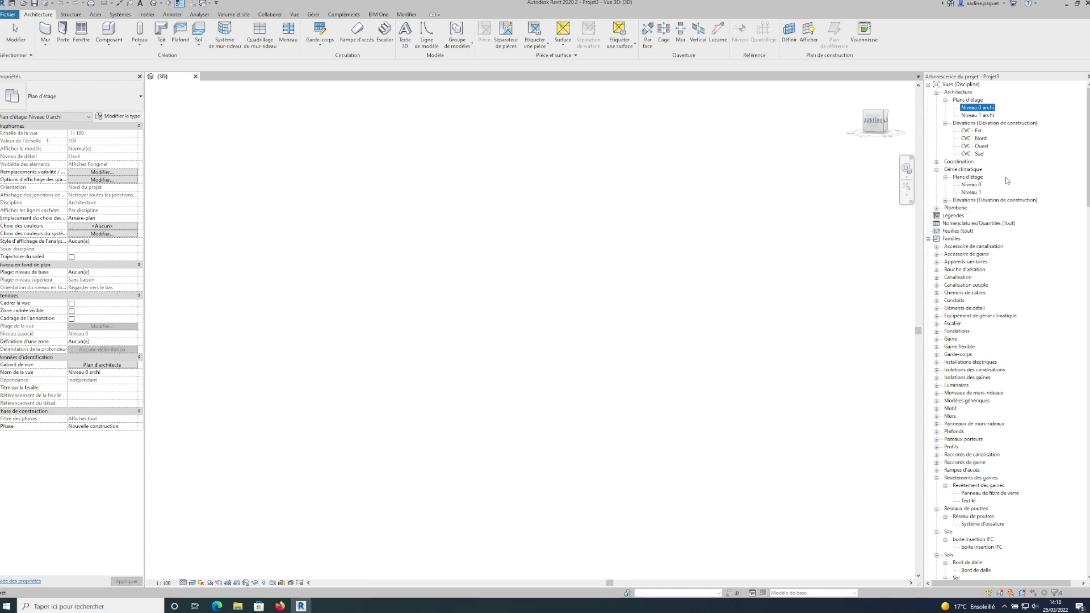
{"action": "left_click", "coordinate": [971, 185]}
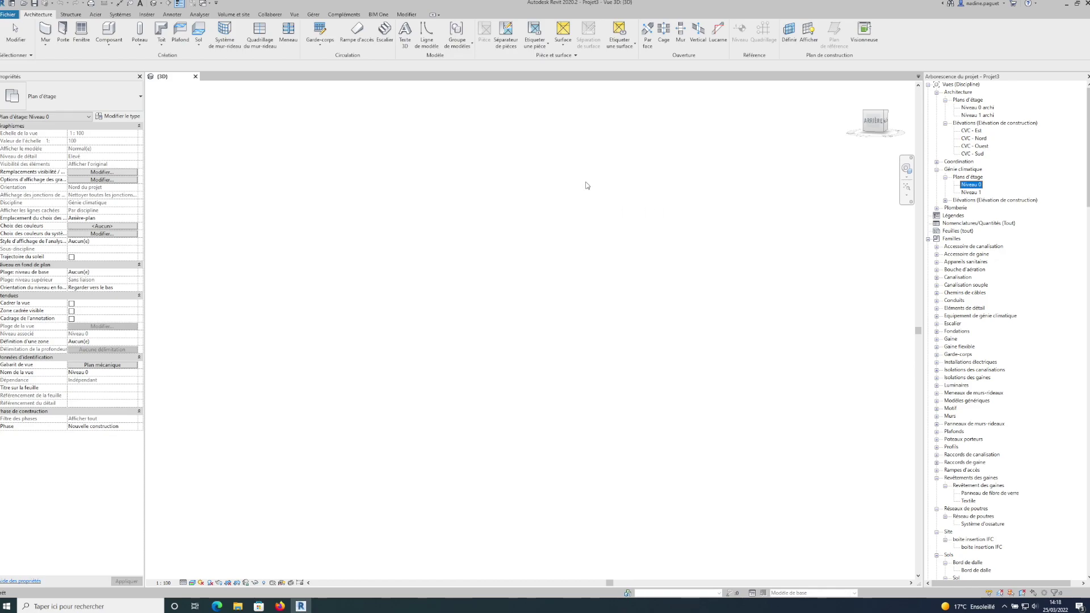
Save the project as "maquette reseaux" in the DESSIN 2 folder.
{"action": "left_click", "coordinate": [8, 15]}
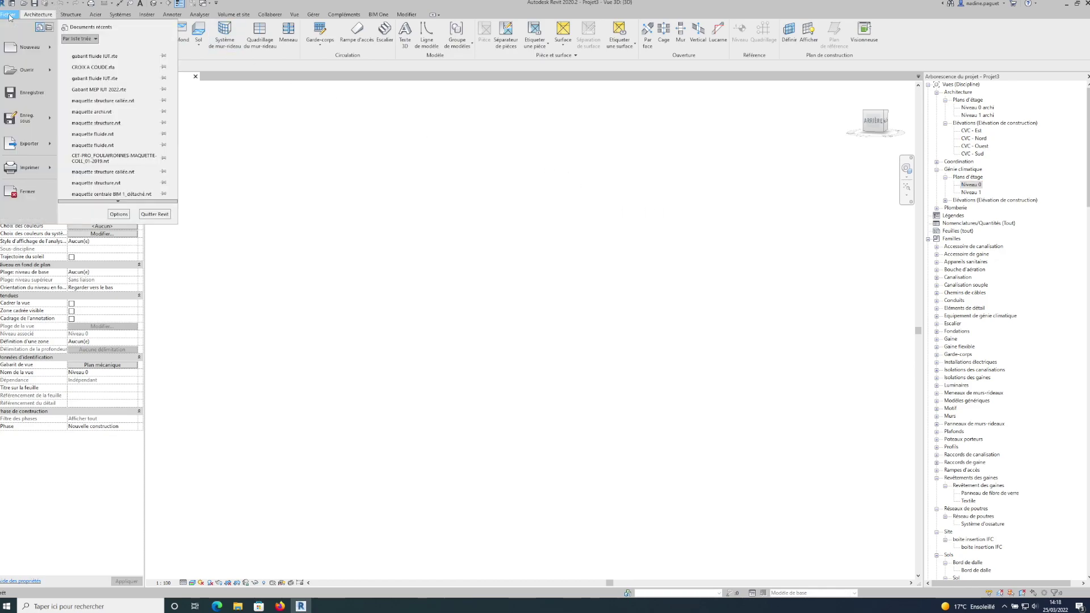
{"action": "left_click", "coordinate": [34, 116]}
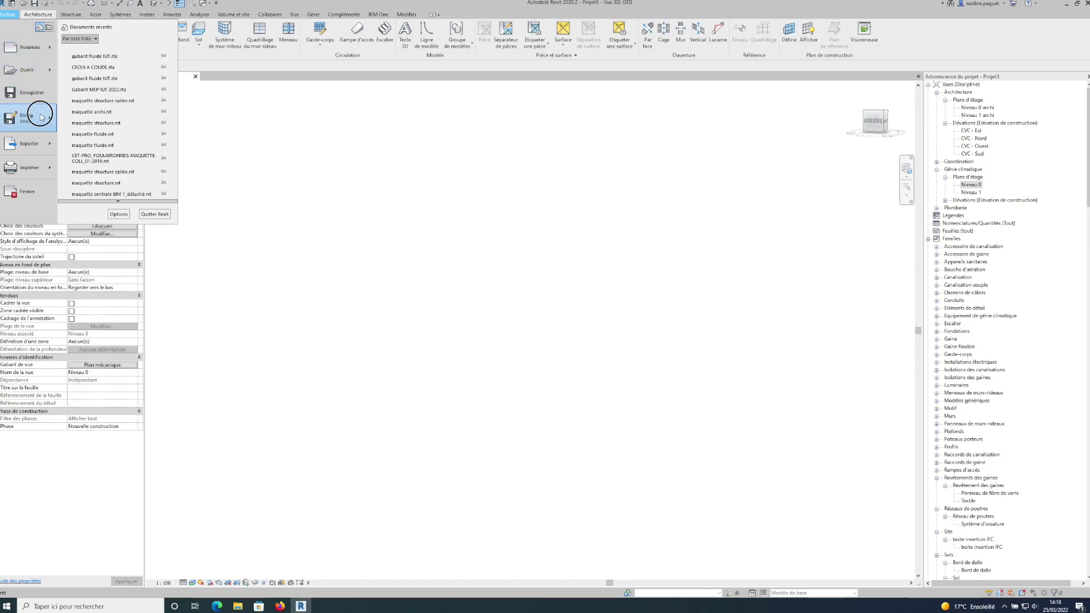
{"action": "left_click", "coordinate": [98, 101]}
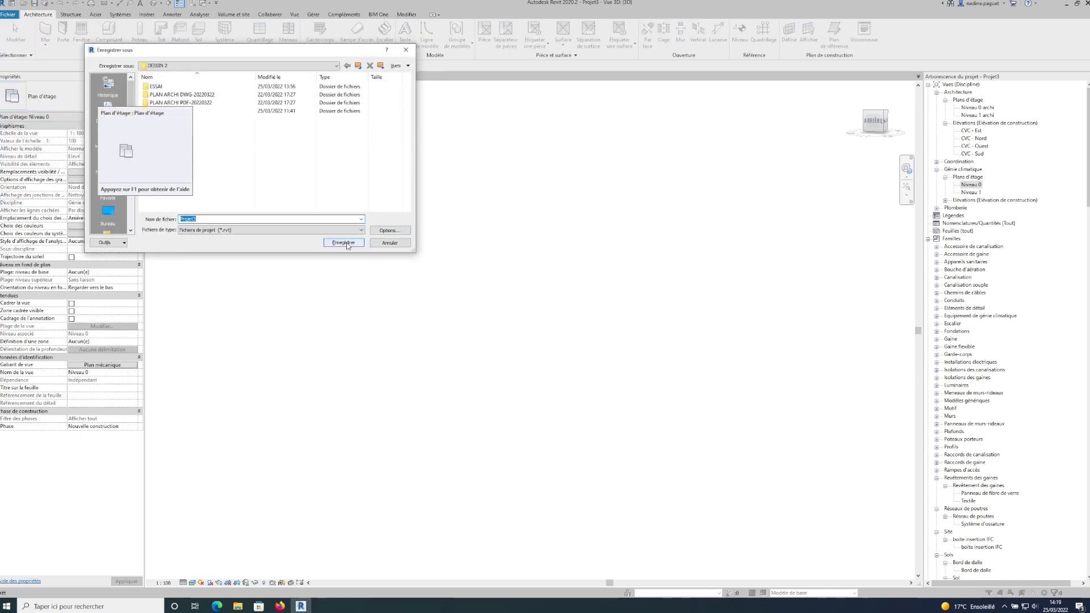
{"action": "type", "text": "maquette"}
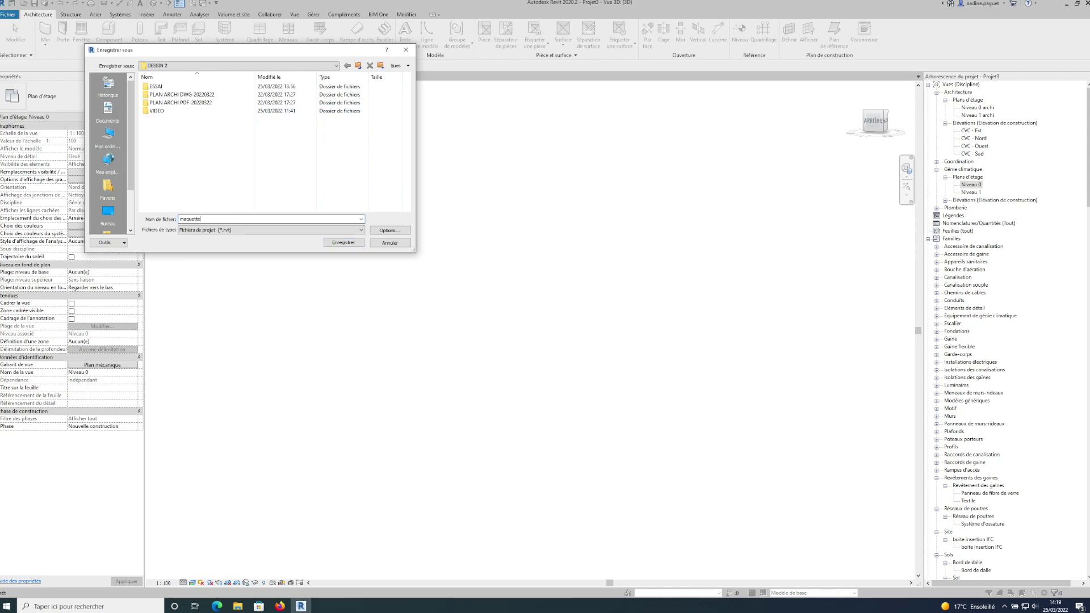
{"action": "type", "text": " reseaux"}
{"action": "left_click", "coordinate": [337, 244]}
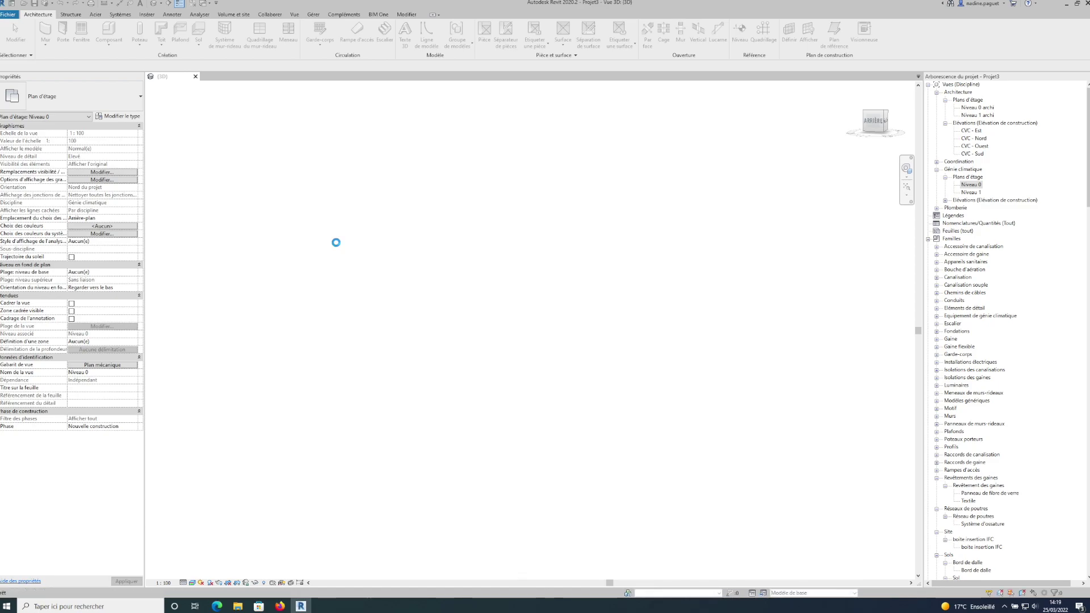
Open the CVC - Est1 elevation listed under Génie climatique.
{"action": "left_click", "coordinate": [945, 200]}
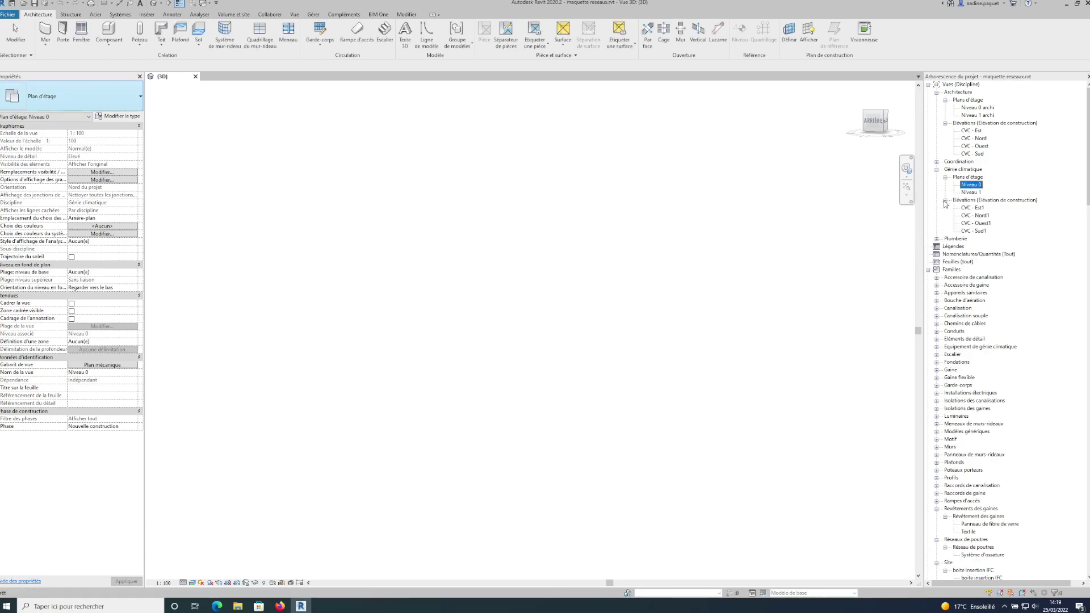
{"action": "double_click", "coordinate": [973, 207]}
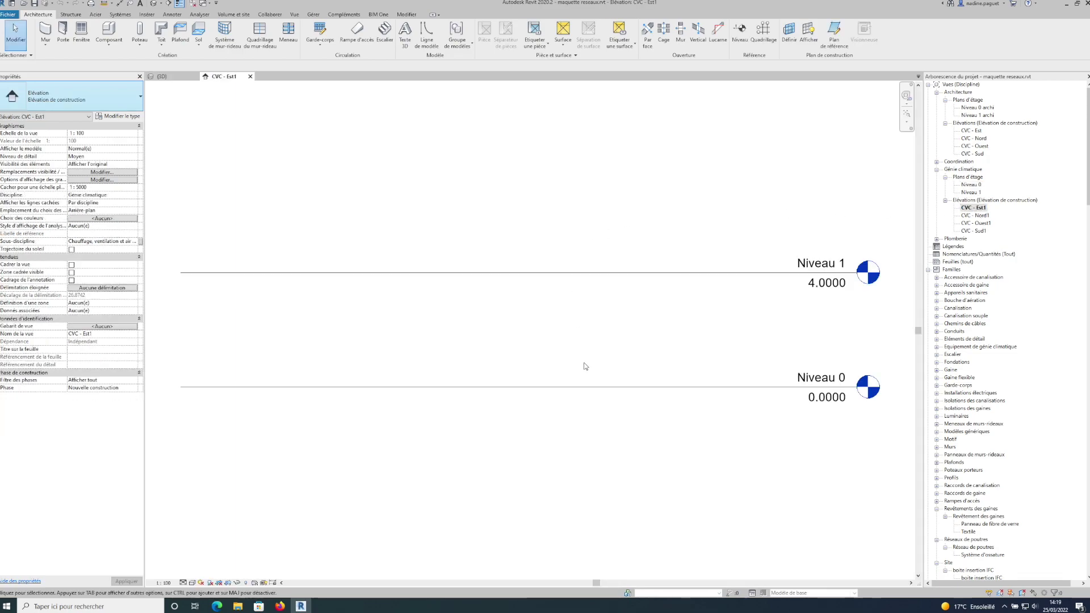
{"action": "scroll", "coordinate": [614, 386], "scroll_direction": "up", "scroll_amount": 2}
{"action": "scroll", "coordinate": [613, 388], "scroll_direction": "down", "scroll_amount": 6}
{"action": "scroll", "coordinate": [613, 388], "scroll_direction": "up", "scroll_amount": 2}
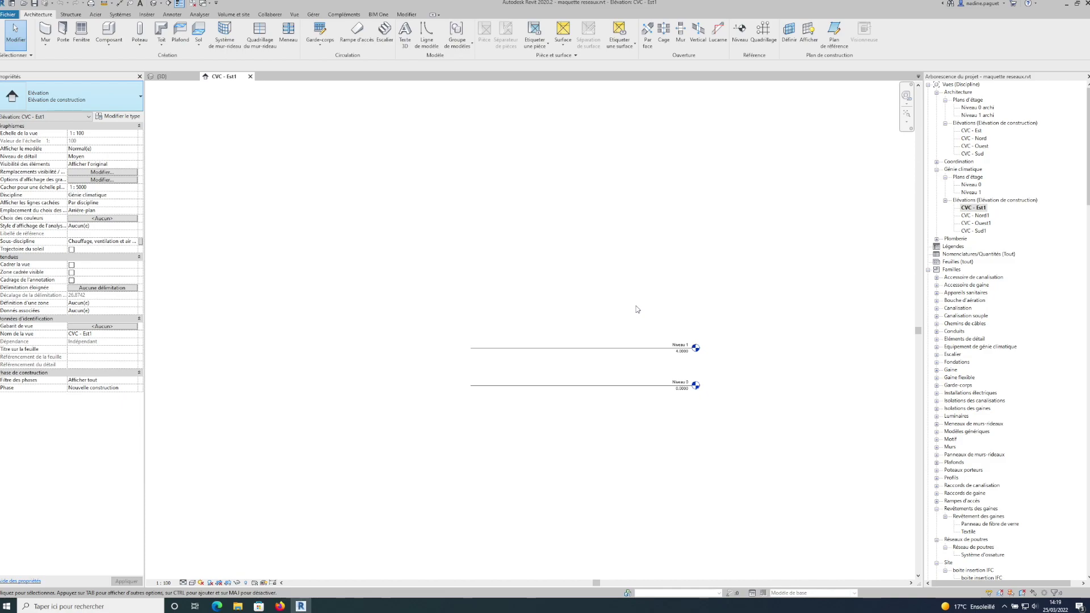
Link the Revit model maquette archi.rvt from the ESSAI folder, positioned project base point to project base point.
{"action": "key", "text": "alt+i"}
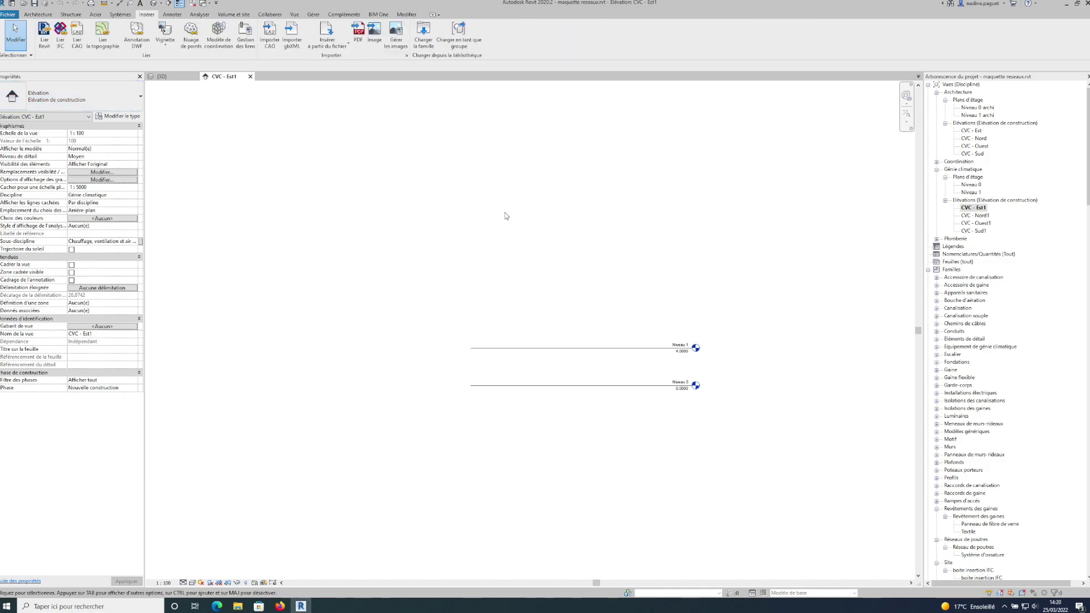
{"action": "left_click", "coordinate": [44, 35]}
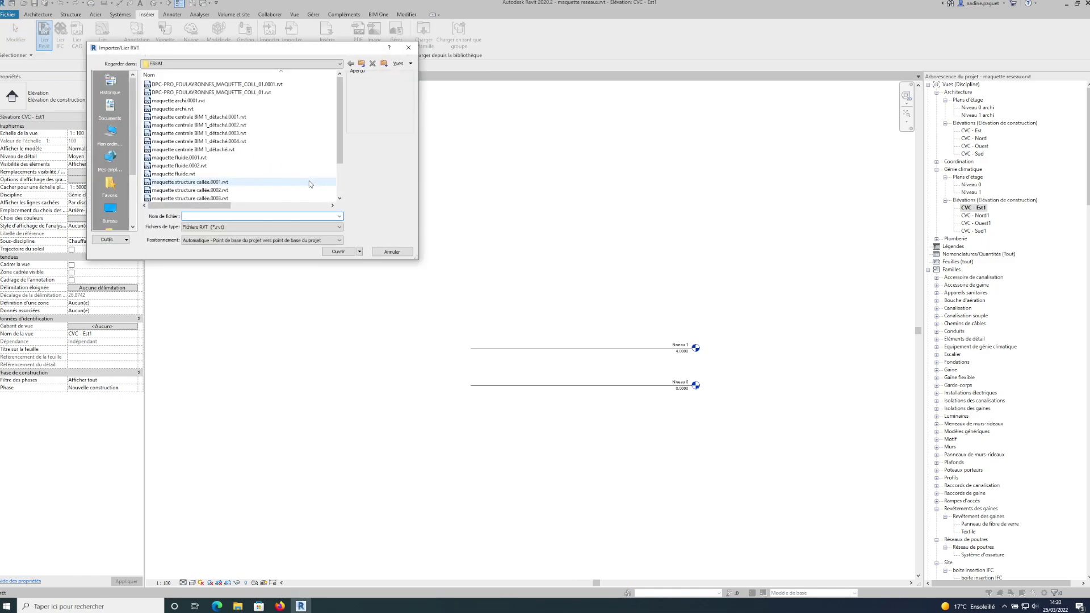
{"action": "left_click", "coordinate": [174, 109]}
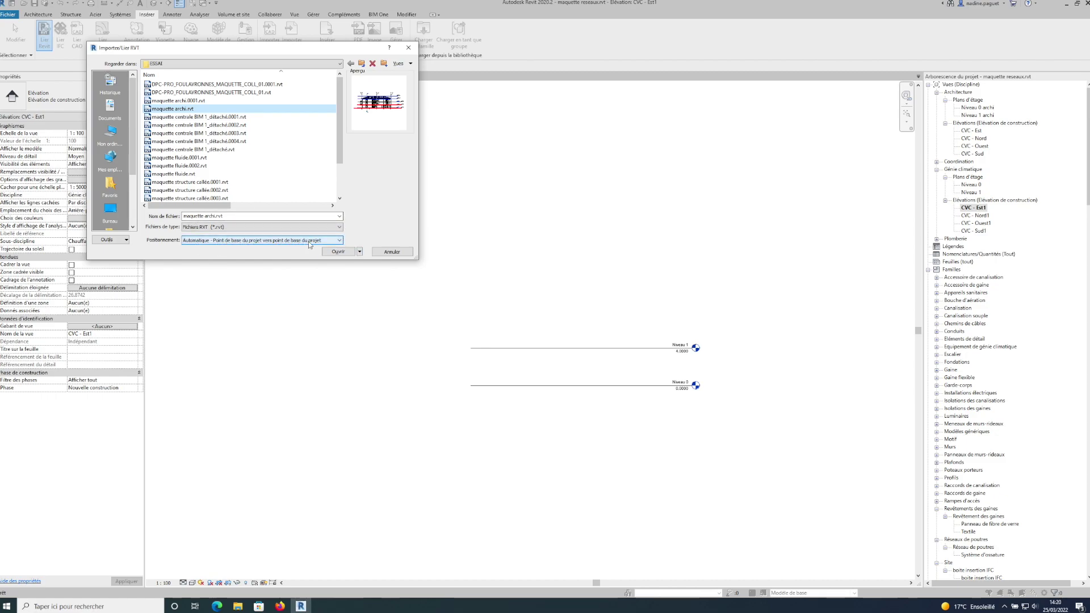
{"action": "left_click", "coordinate": [344, 252]}
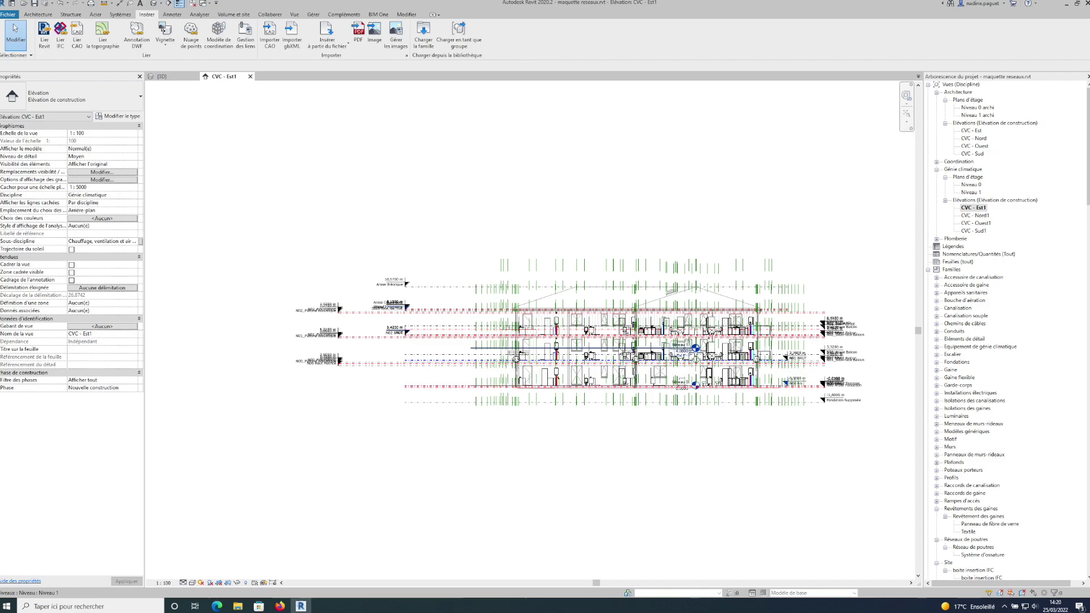
Delete the project's Niveau 1 level together with its dependent views, and select the Niveau 0 level in the elevation.
{"action": "left_click", "coordinate": [517, 348]}
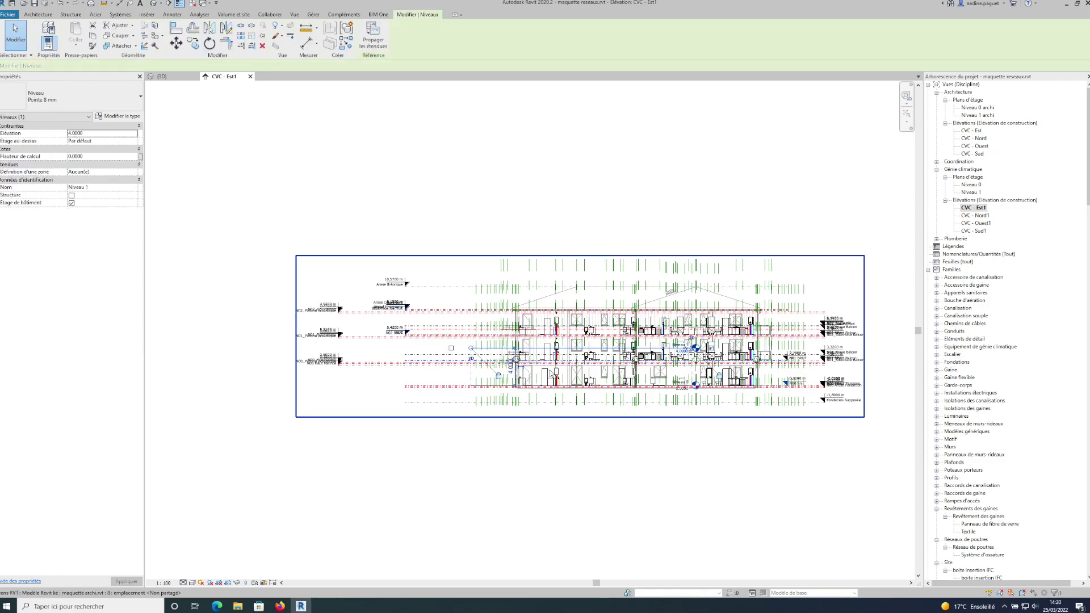
{"action": "key", "text": "Delete"}
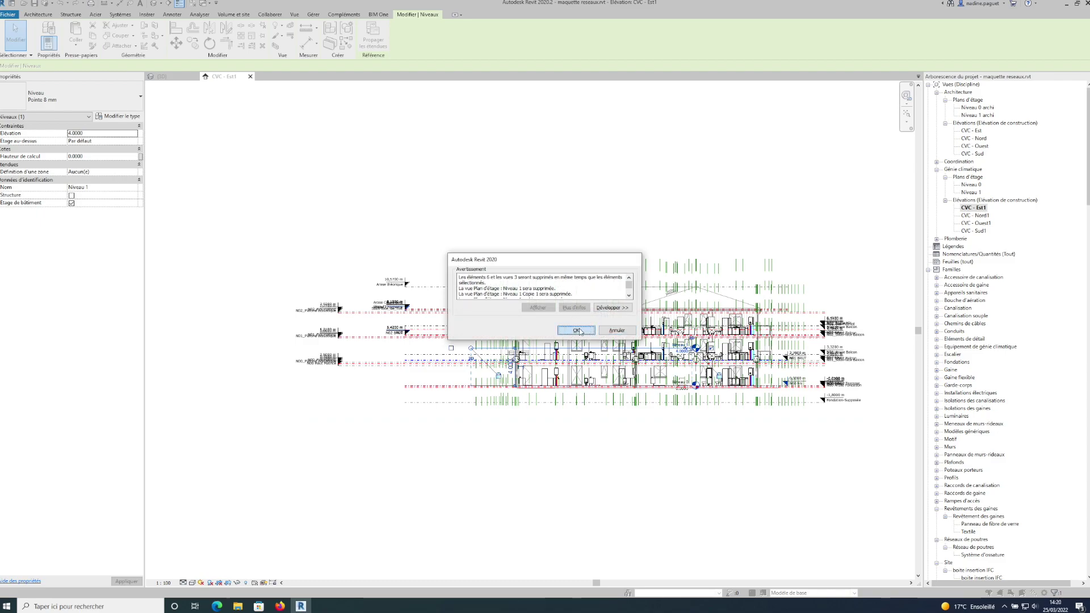
{"action": "left_click", "coordinate": [616, 330]}
{"action": "left_click", "coordinate": [529, 386]}
{"action": "scroll", "coordinate": [552, 419], "scroll_direction": "down", "scroll_amount": 2}
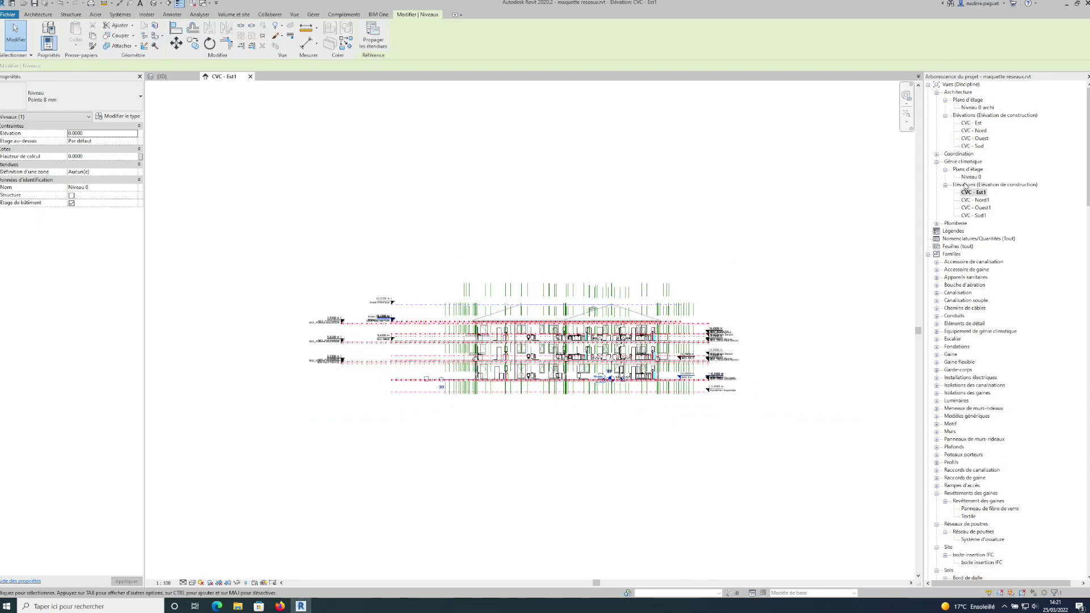
Switch to the {3D} view and turn off its section box so the whole linked building is shown.
{"action": "left_click", "coordinate": [168, 76]}
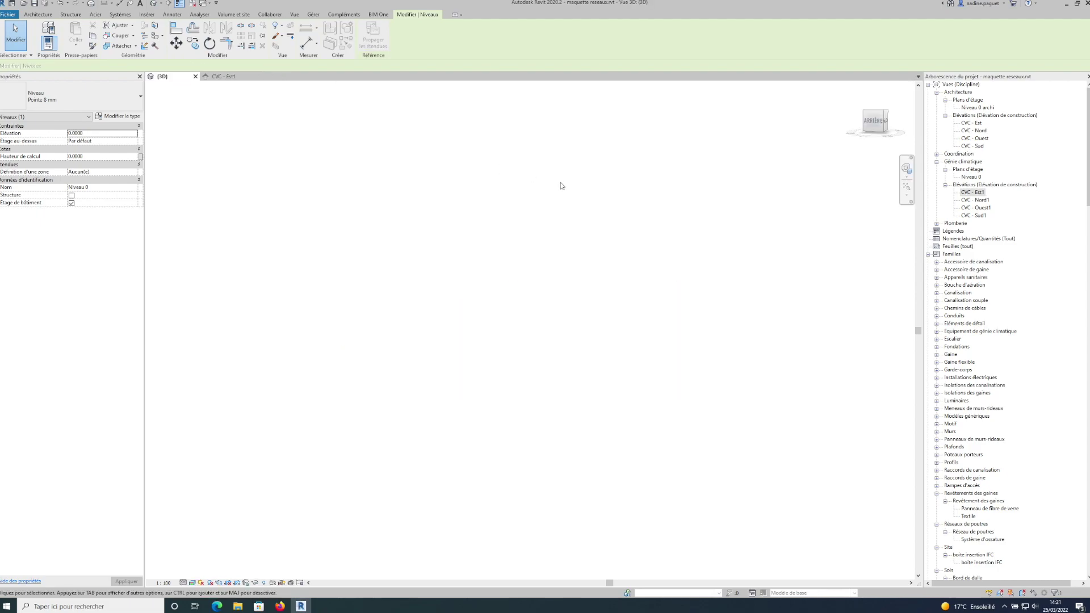
{"action": "middle_click_drag", "start_coordinate": [758, 349], "coordinate": [662, 370]}
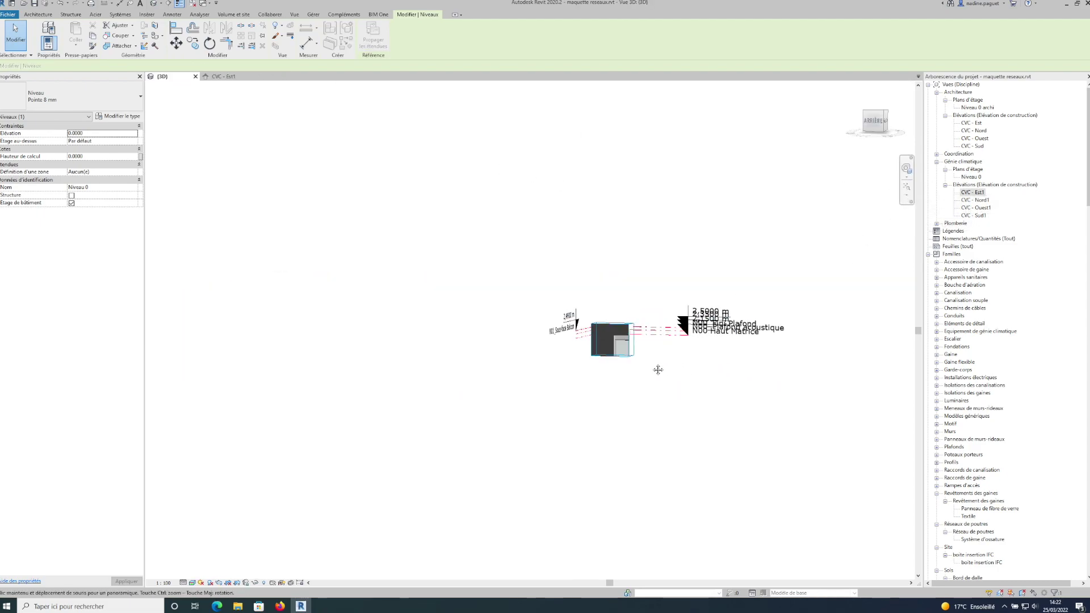
{"action": "left_click", "coordinate": [906, 189]}
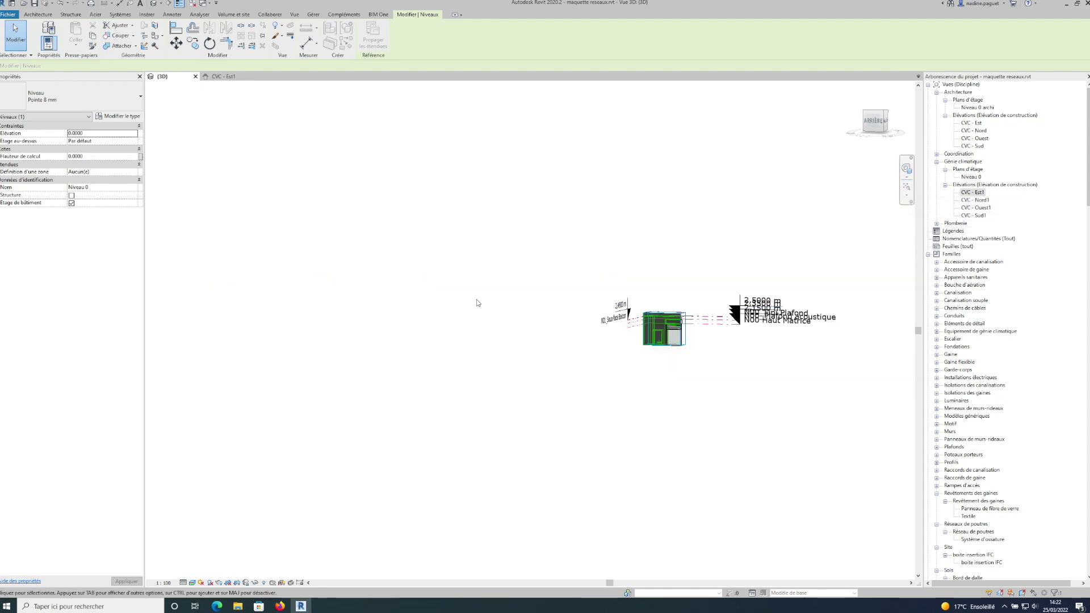
{"action": "left_click", "coordinate": [348, 109]}
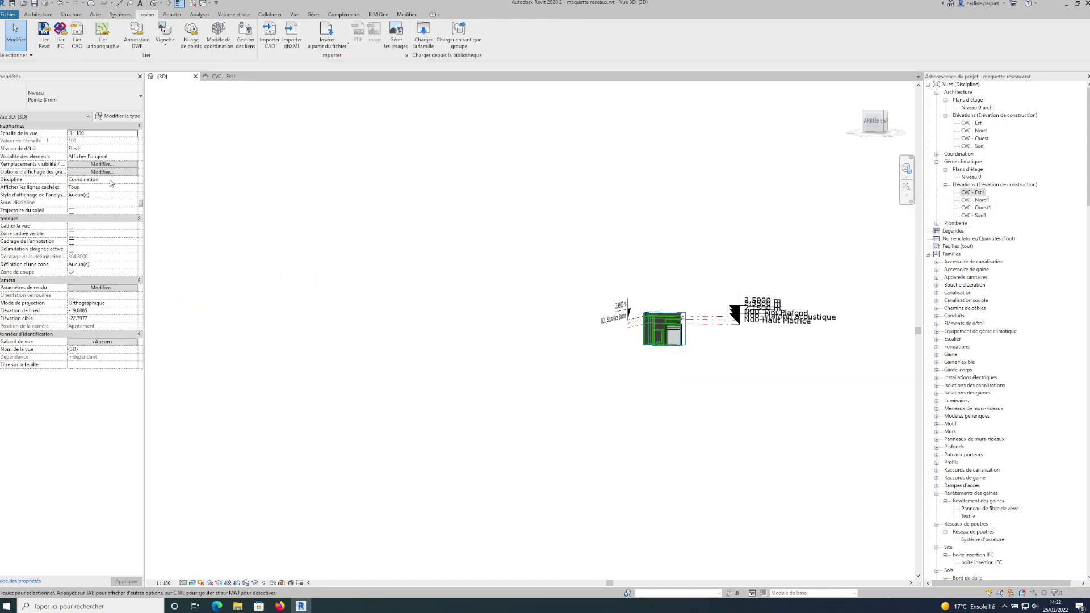
{"action": "left_click", "coordinate": [71, 272]}
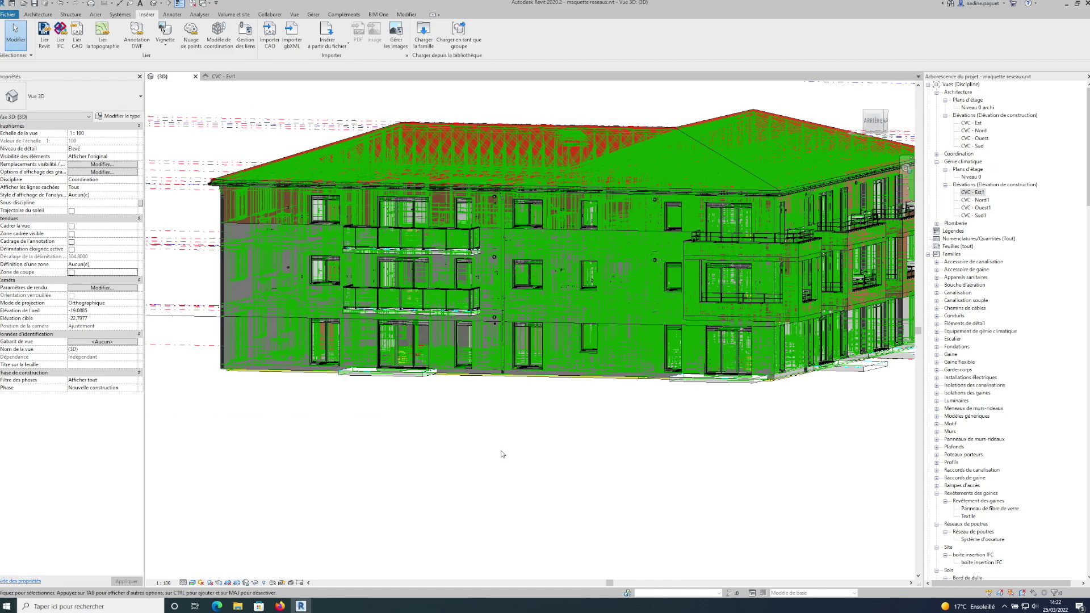
Examine the linked building and its level lines and labels in 3D from several angles and distances.
{"action": "scroll", "coordinate": [502, 454], "scroll_direction": "down", "scroll_amount": 5}
{"action": "middle_click_drag", "start_coordinate": [434, 472], "coordinate": [466, 479], "text": "shift"}
{"action": "middle_click_drag", "start_coordinate": [671, 403], "coordinate": [760, 370], "text": "shift"}
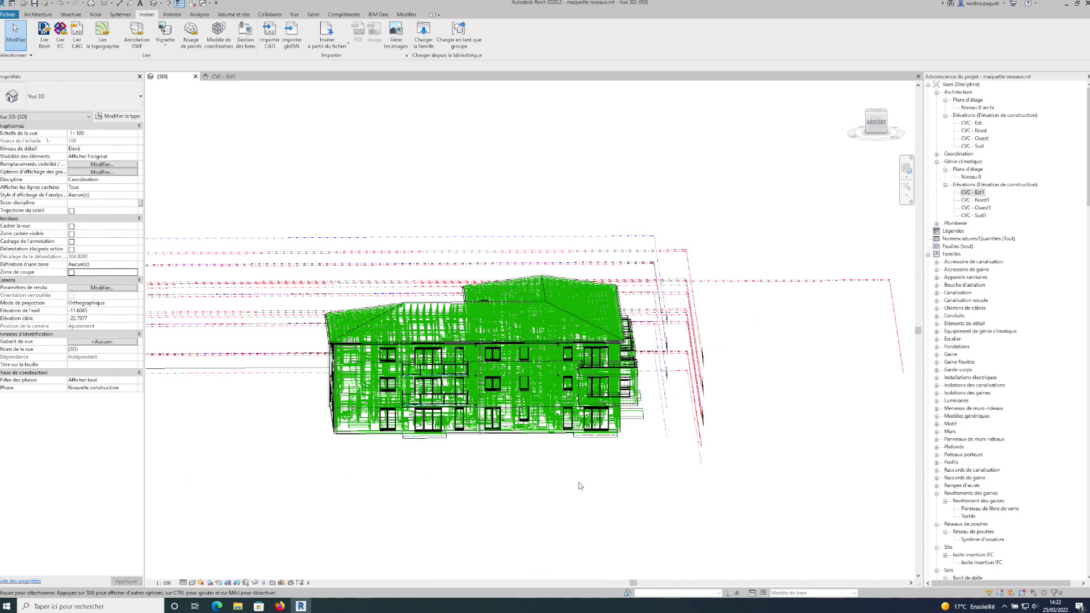
{"action": "middle_click_drag", "start_coordinate": [568, 473], "coordinate": [629, 481], "text": "shift"}
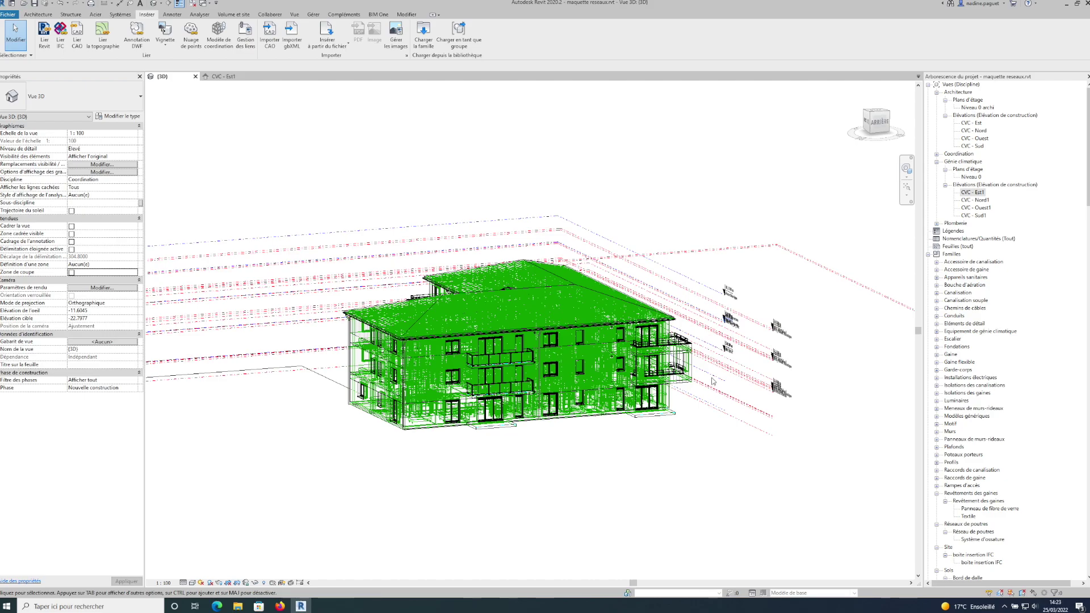
{"action": "scroll", "coordinate": [708, 316], "scroll_direction": "up", "scroll_amount": 6}
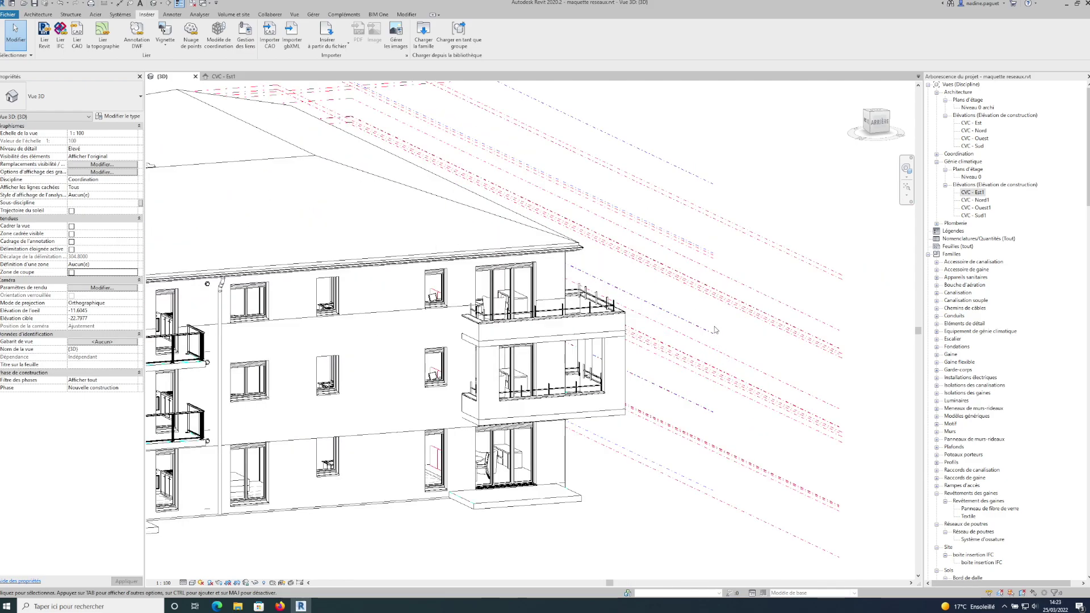
{"action": "scroll", "coordinate": [714, 328], "scroll_direction": "up", "scroll_amount": 2}
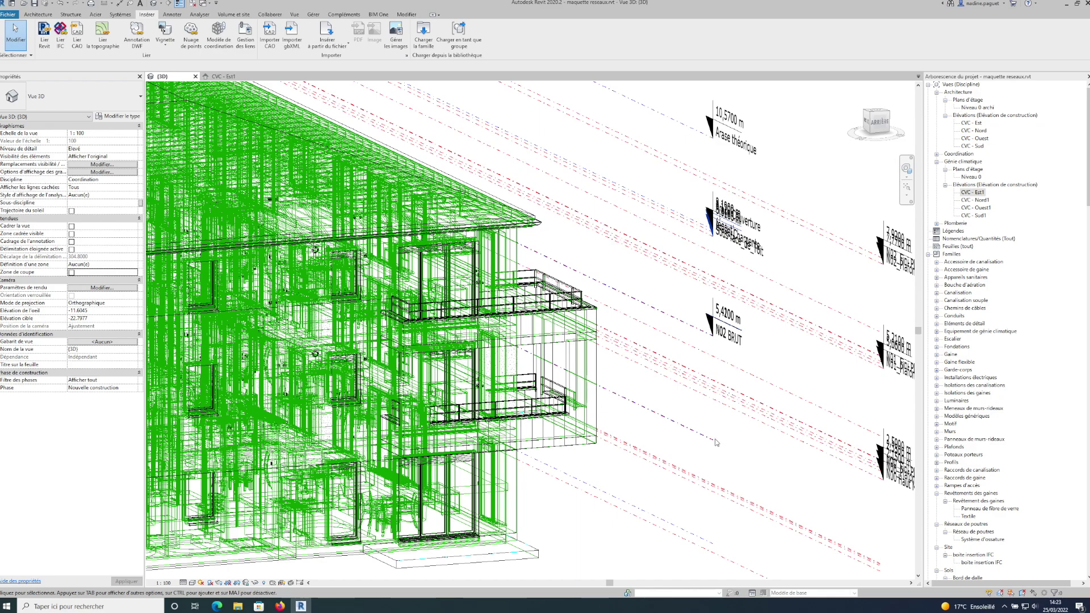
{"action": "scroll", "coordinate": [770, 443], "scroll_direction": "down", "scroll_amount": 3}
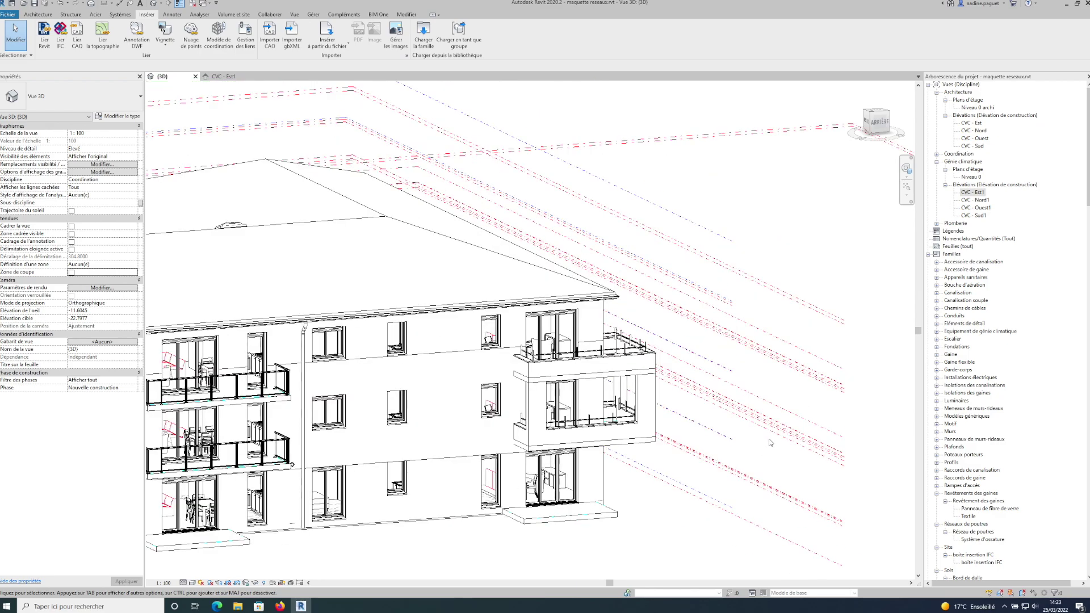
{"action": "middle_click_drag", "start_coordinate": [732, 517], "coordinate": [846, 293], "text": "shift"}
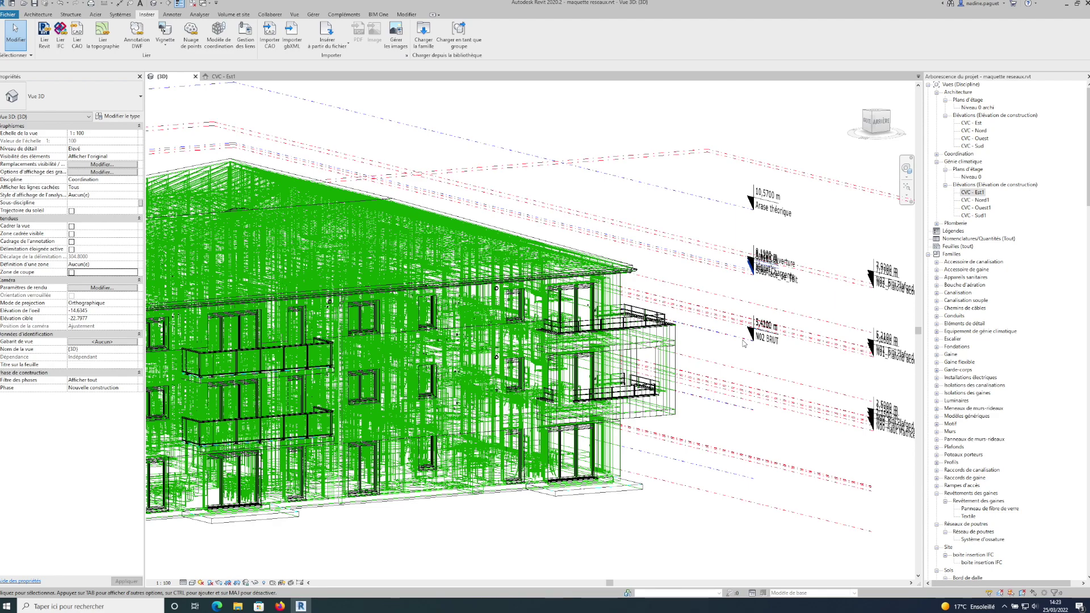
{"action": "scroll", "coordinate": [733, 384], "scroll_direction": "up", "scroll_amount": 2}
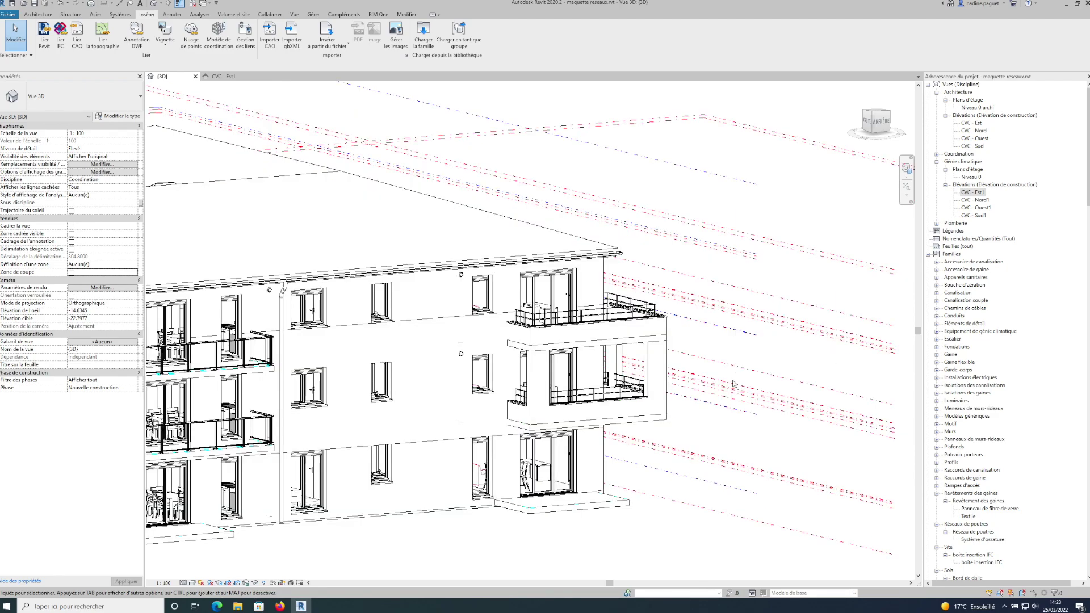
{"action": "scroll", "coordinate": [733, 385], "scroll_direction": "down", "scroll_amount": 2}
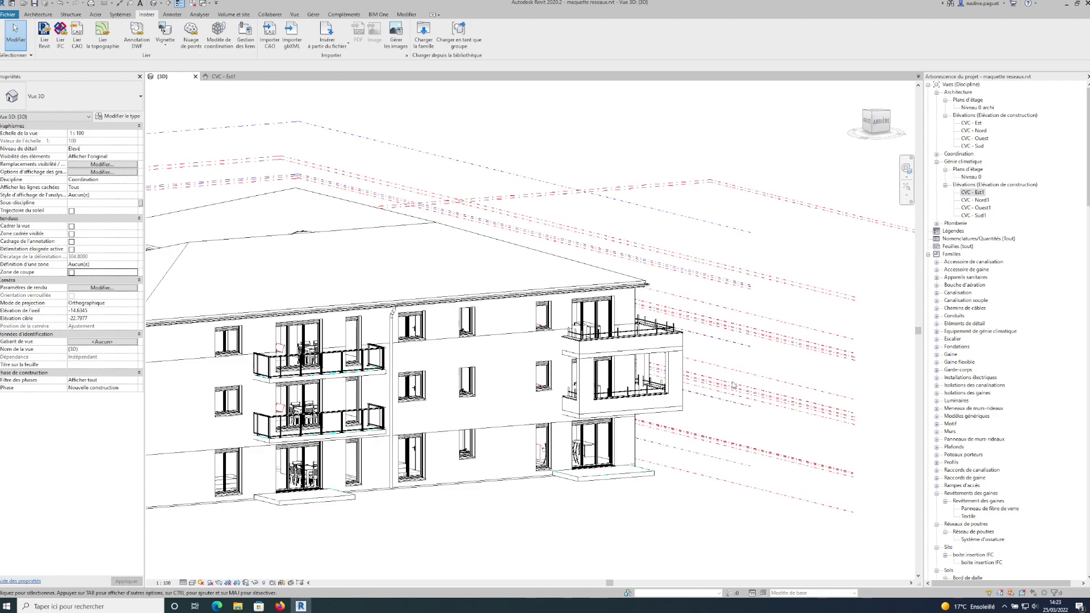
{"action": "scroll", "coordinate": [733, 384], "scroll_direction": "down", "scroll_amount": 2}
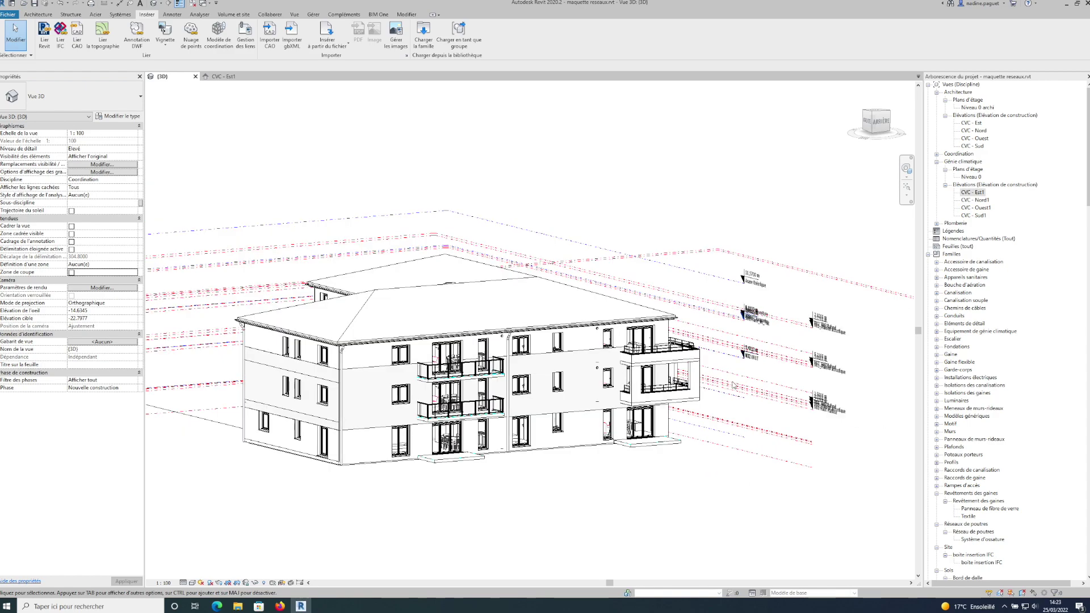
{"action": "scroll", "coordinate": [733, 386], "scroll_direction": "up", "scroll_amount": 1}
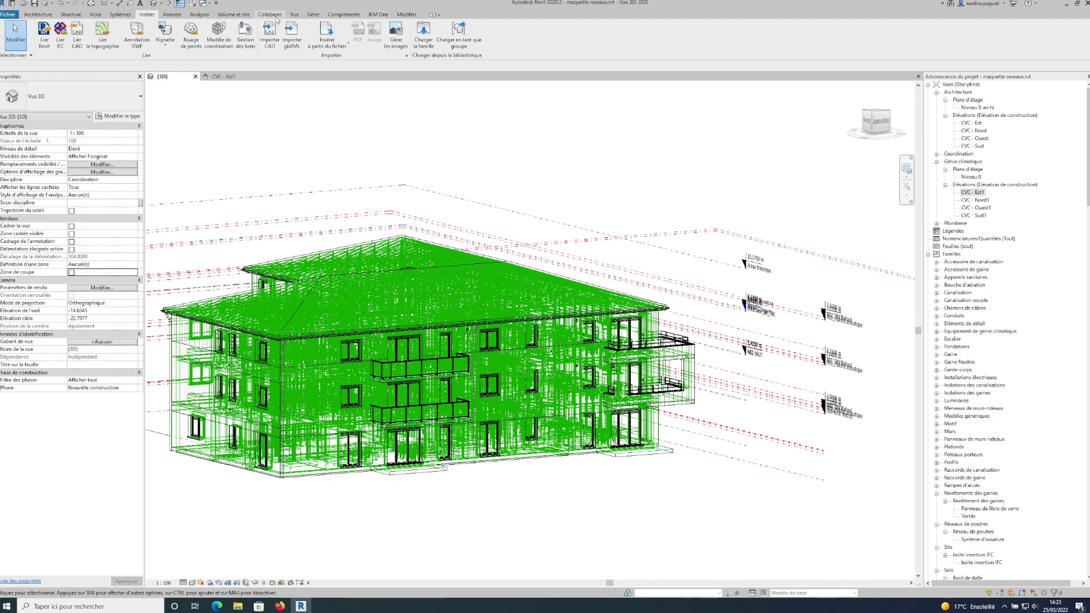
Start Copy/Monitor (Copier/Contrôler) with the select-link option on the linked architectural model.
{"action": "left_click", "coordinate": [277, 16]}
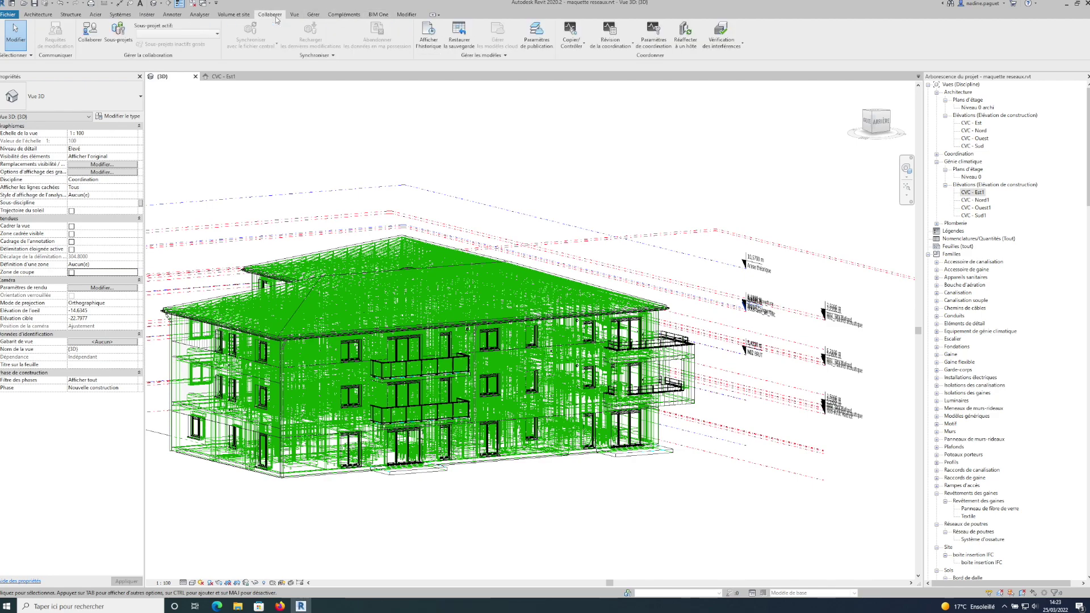
{"action": "left_click", "coordinate": [584, 45]}
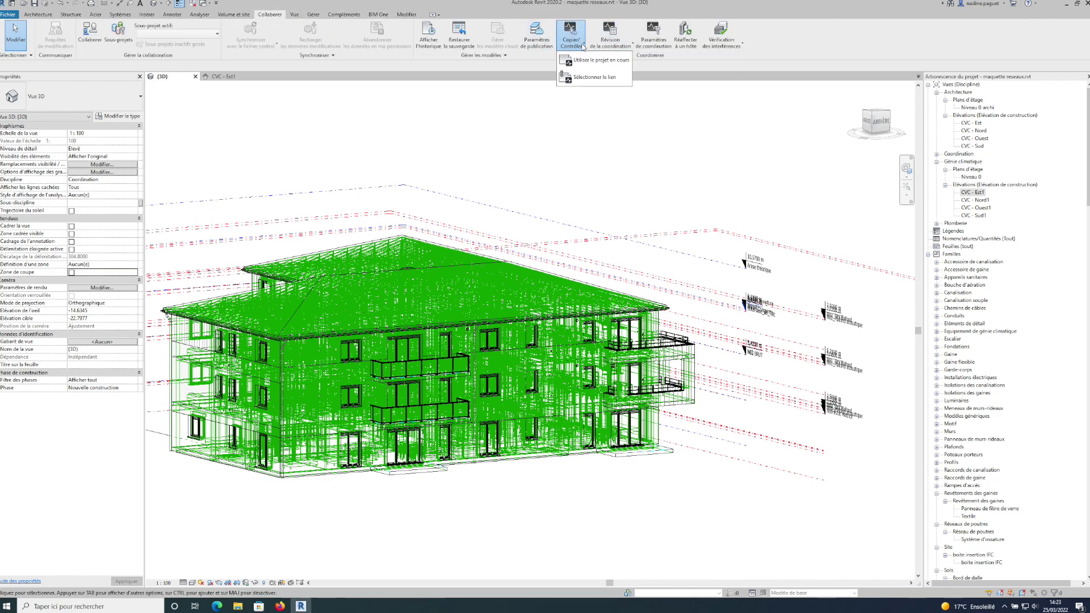
{"action": "left_click", "coordinate": [579, 82]}
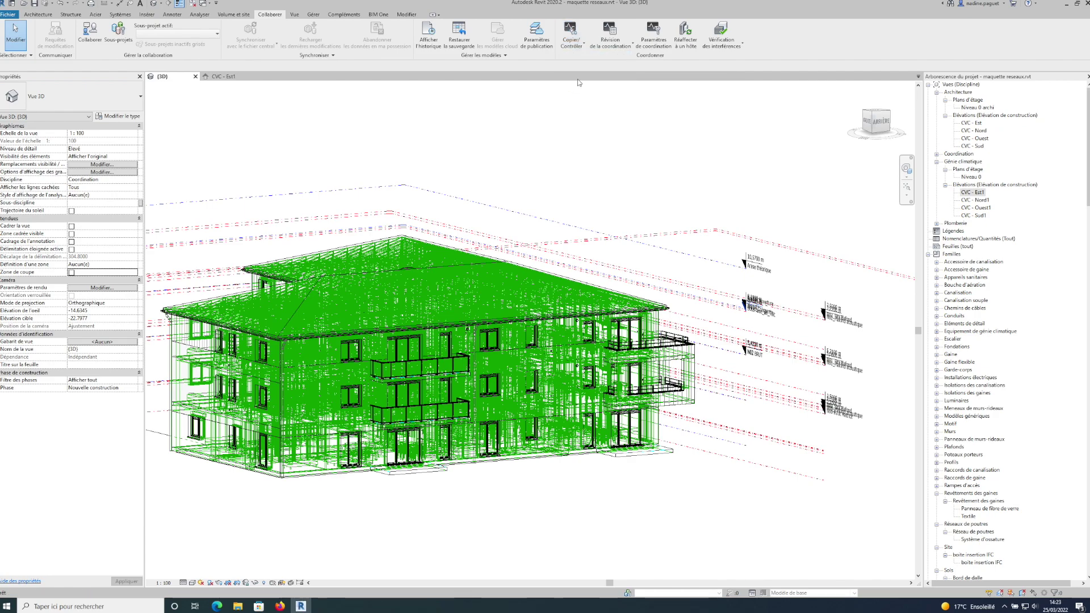
{"action": "left_click", "coordinate": [579, 282]}
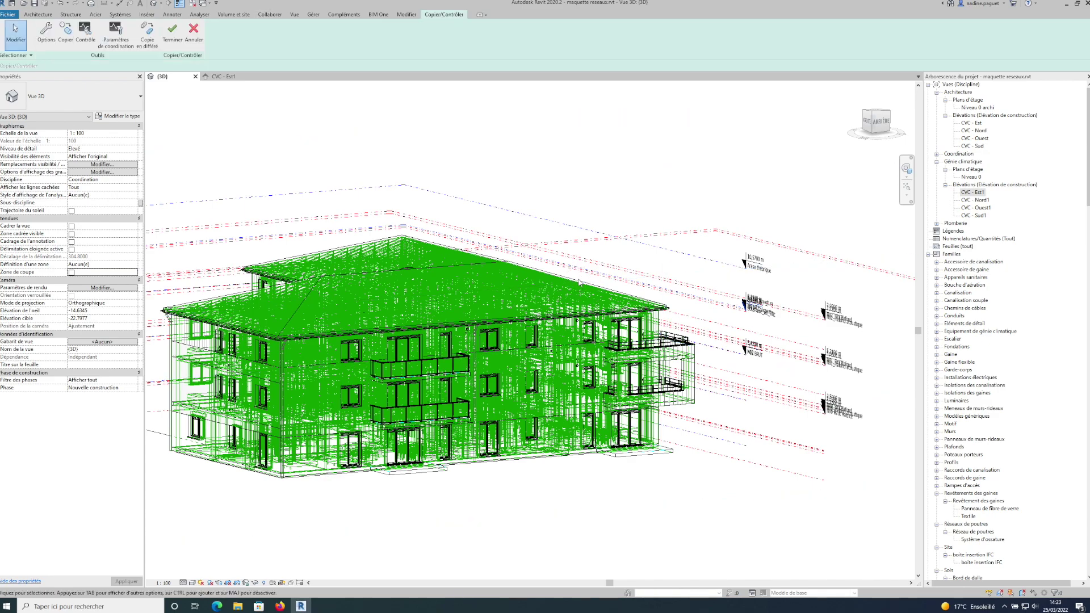